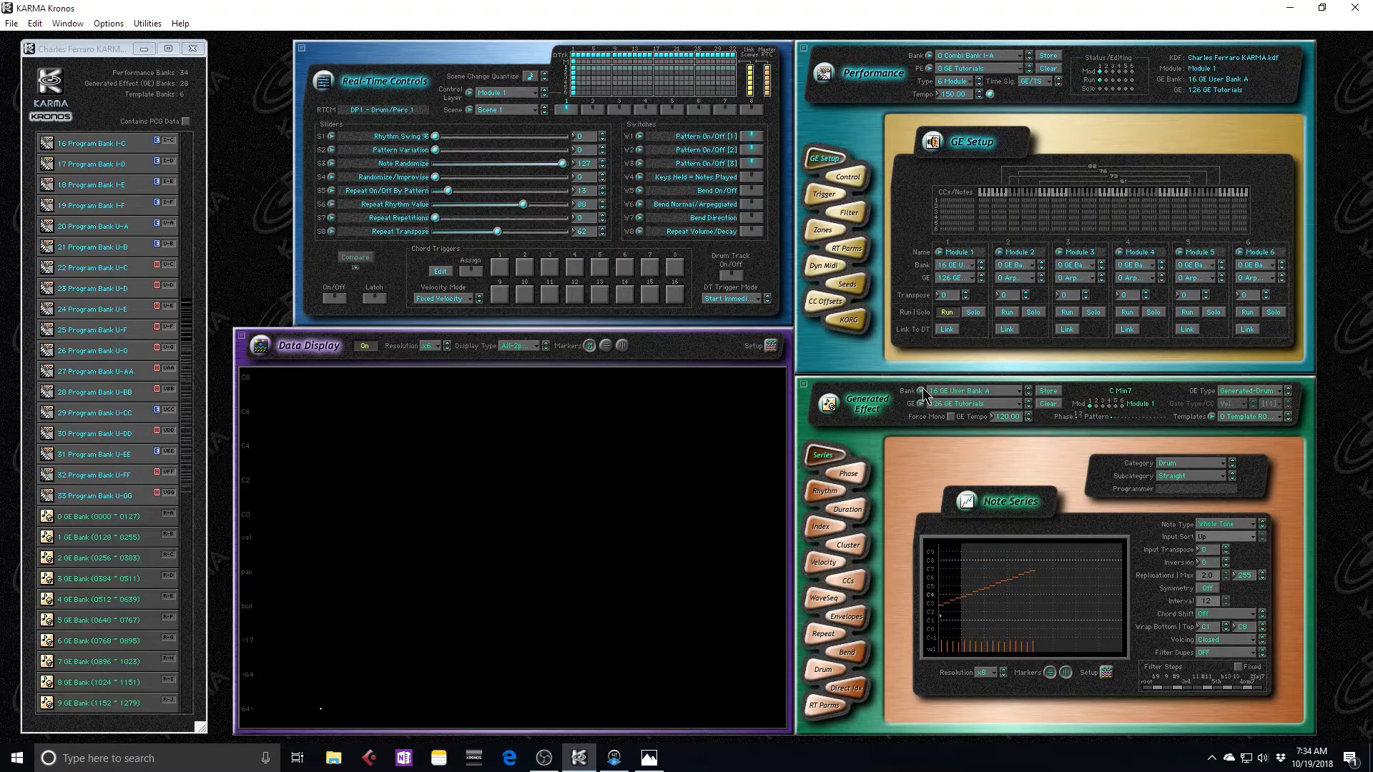
Locate GE User Bank A among the banks and review its generated effects in the GE list and the GE Bank window.
left_click(922, 390)
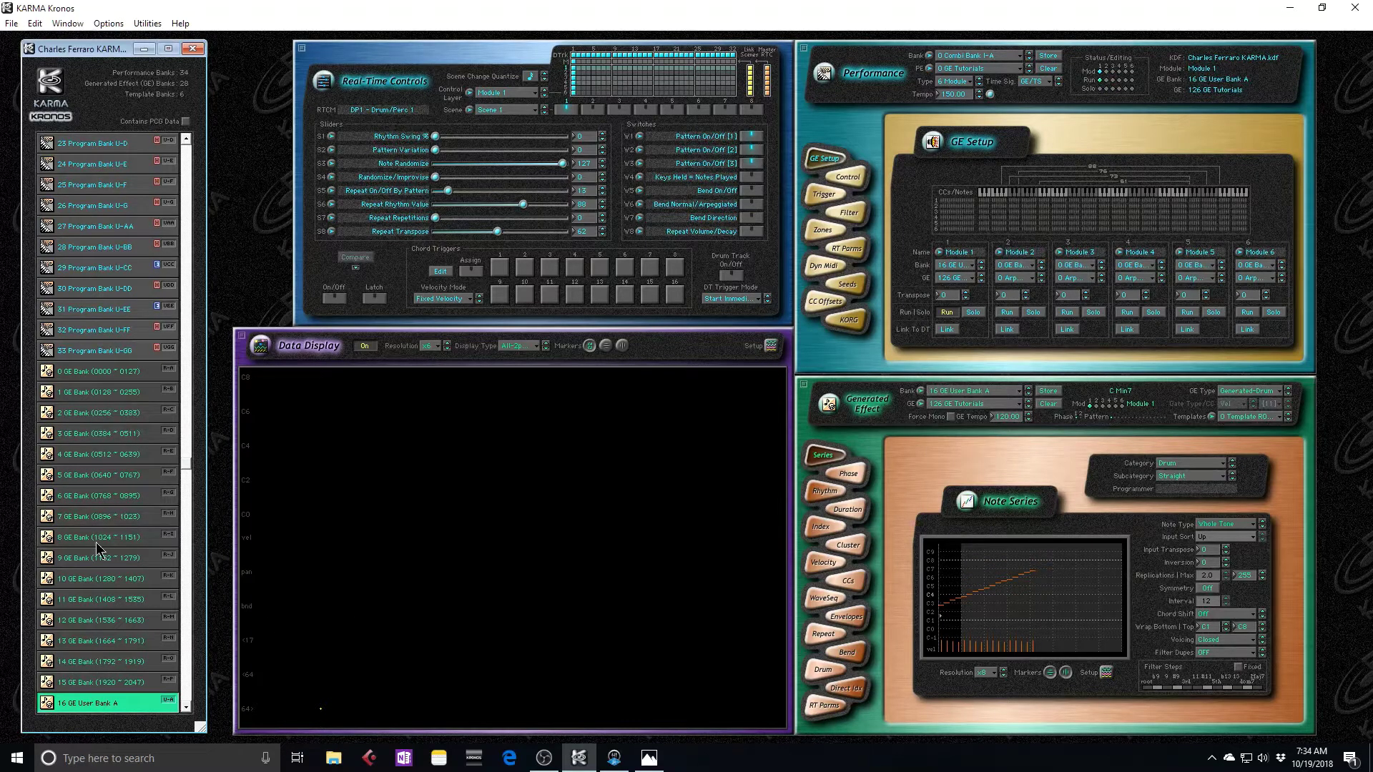
scroll(100, 601, "down", 3)
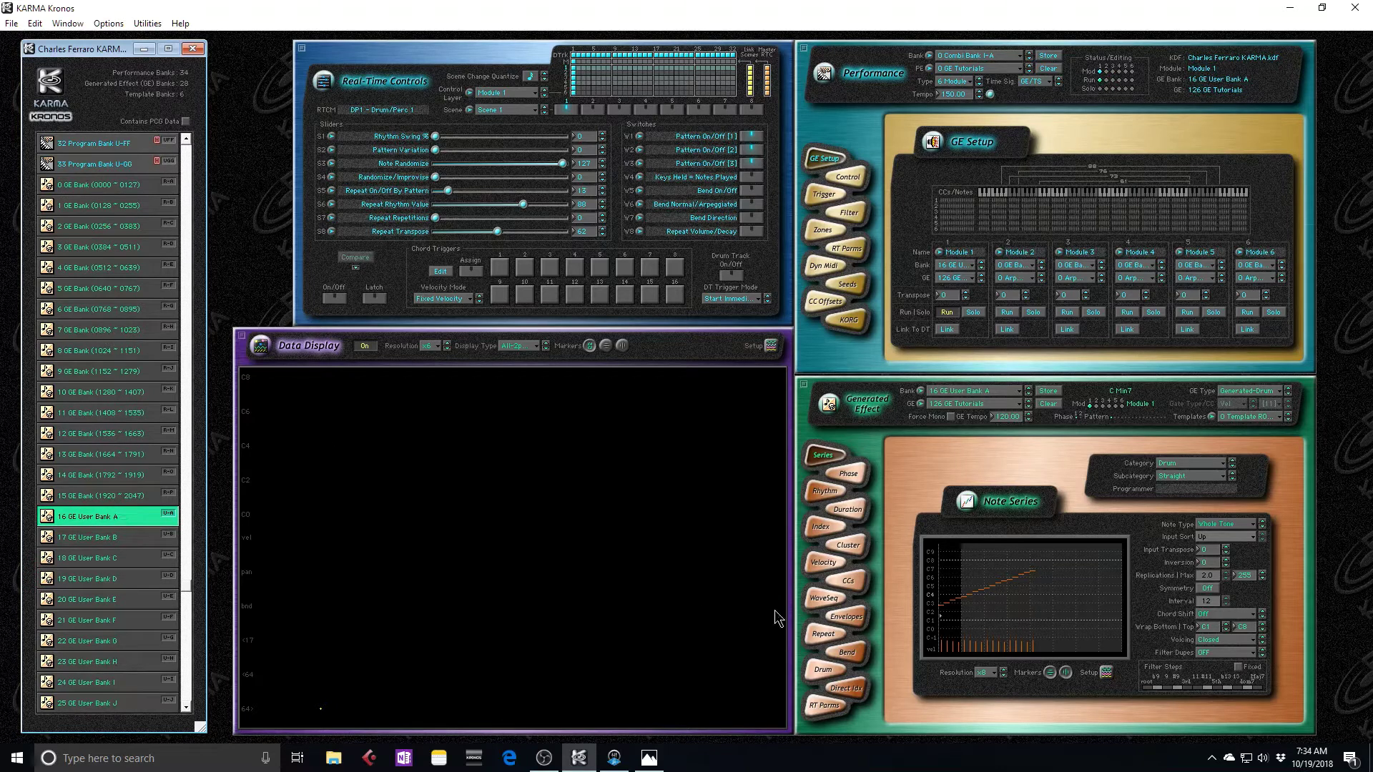
left_click(998, 401)
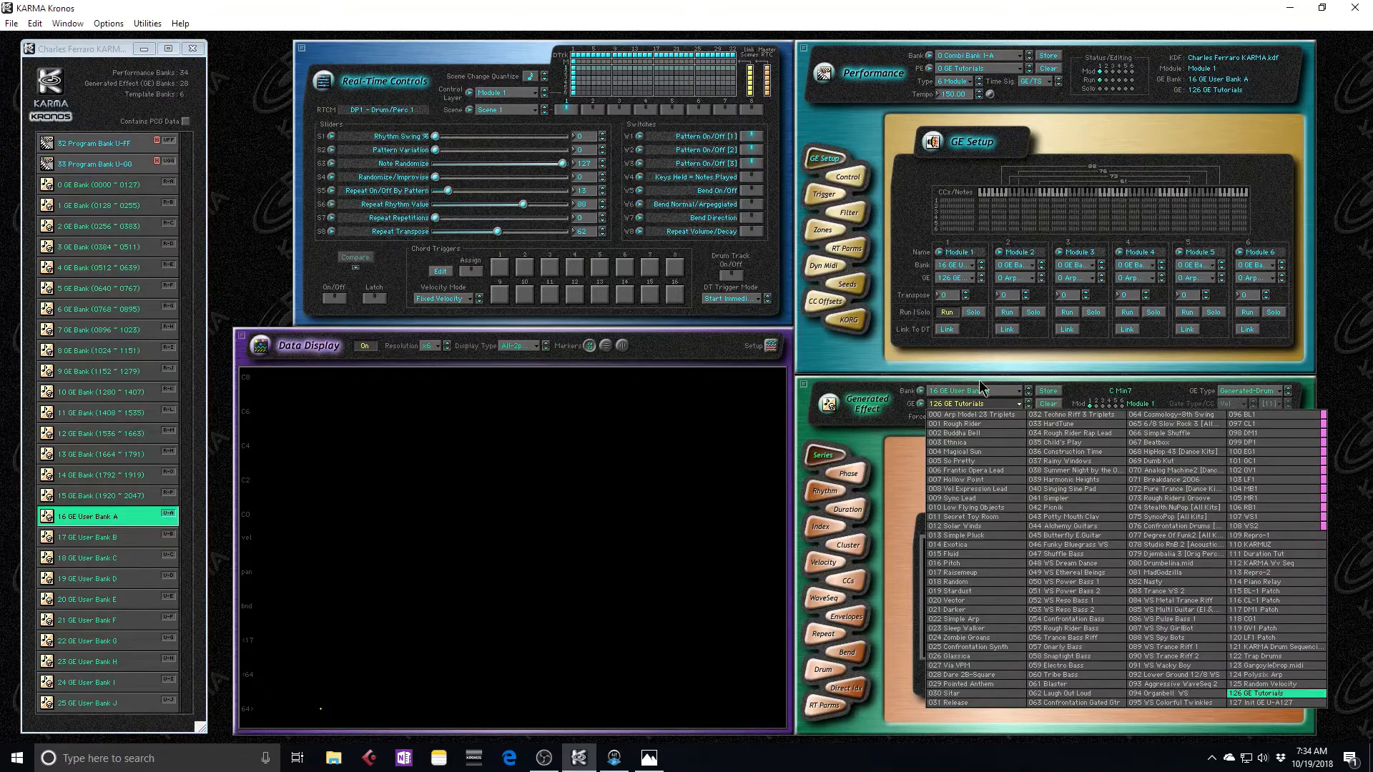
left_click(892, 418)
left_click(921, 405)
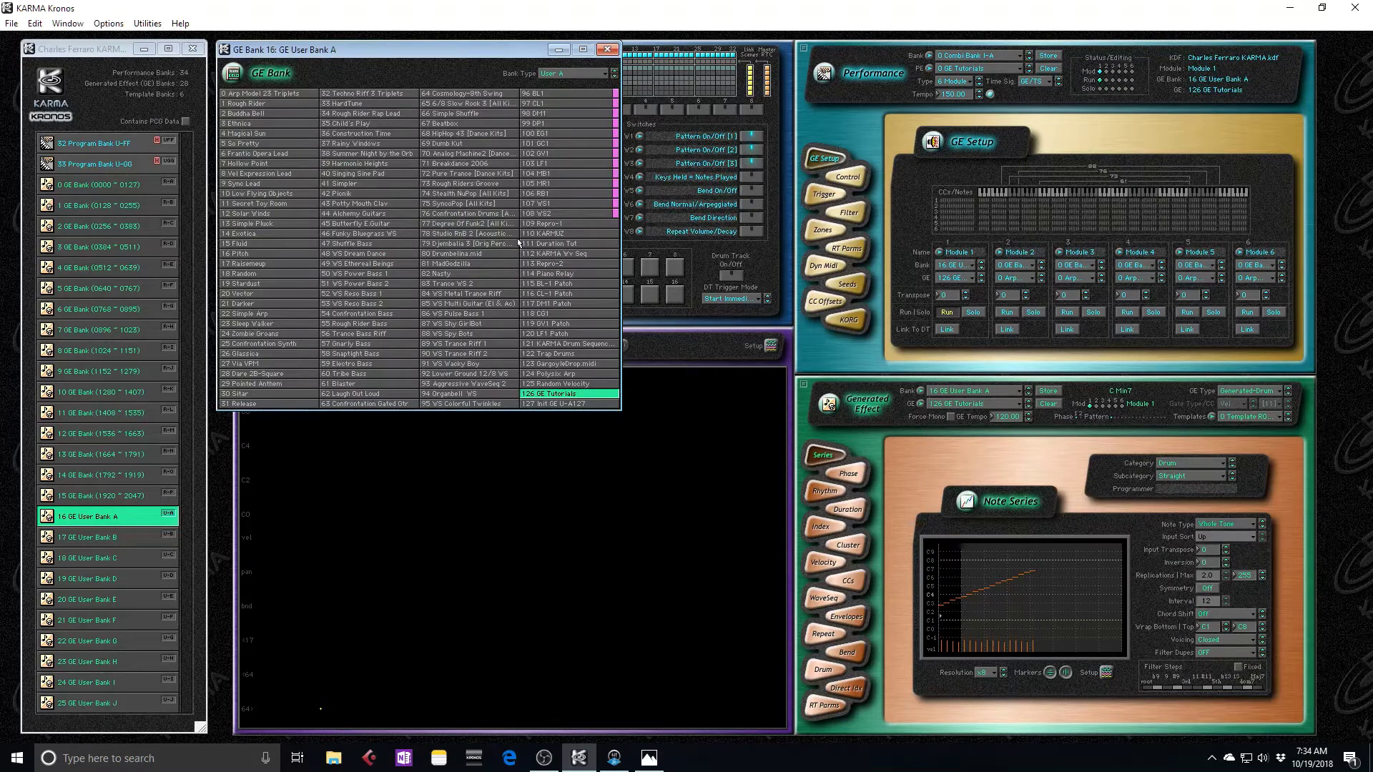
left_click(991, 405)
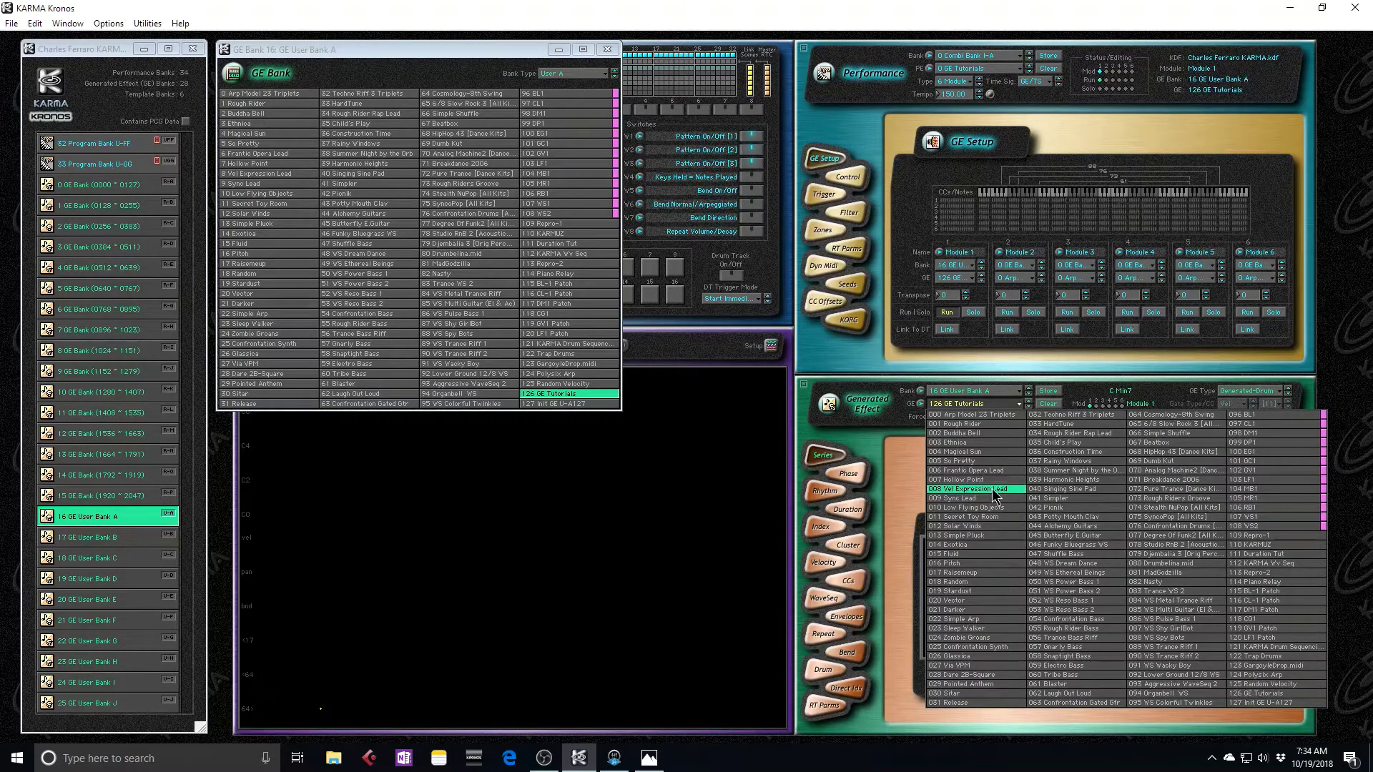
left_click(607, 50)
left_click(607, 50)
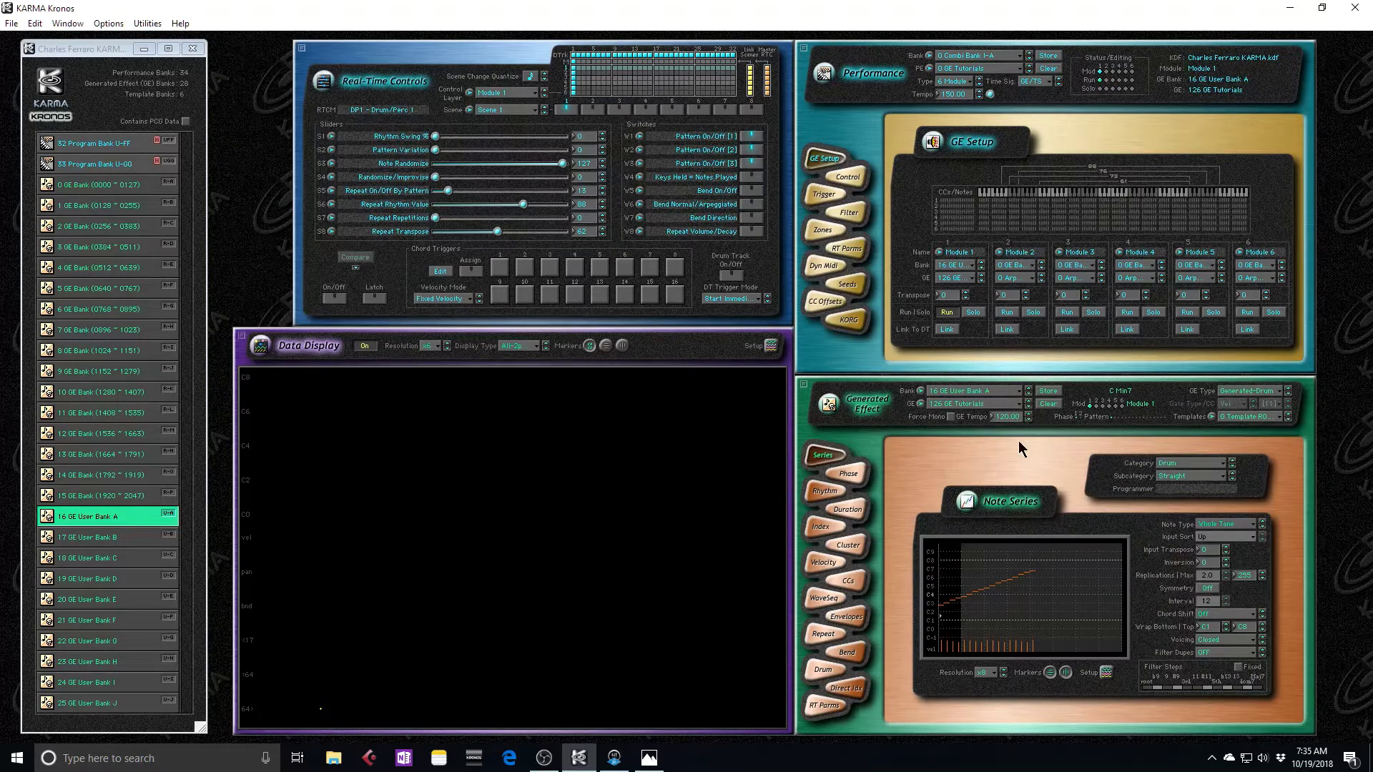
Step forward to GE User Bank B and return to GE Tutorials in GE User Bank A.
left_click(1030, 394)
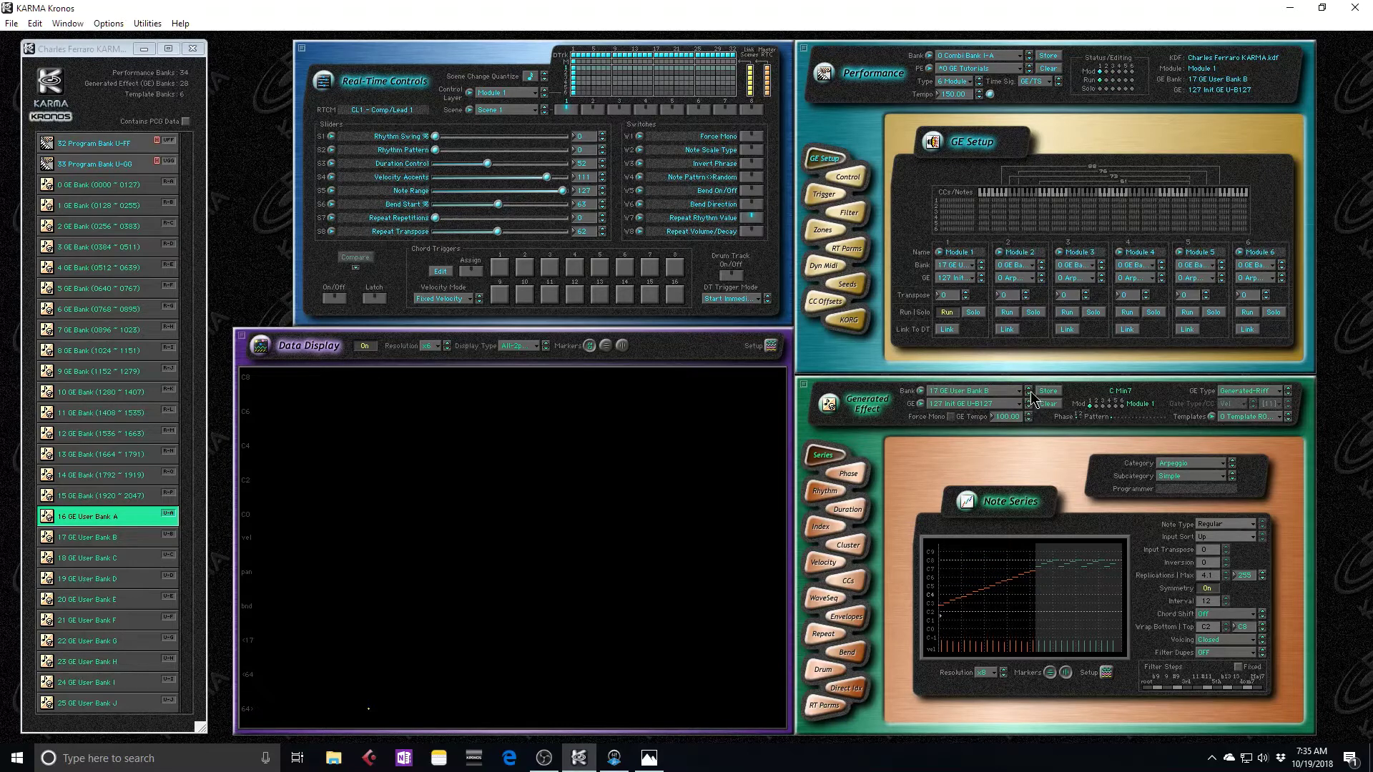
left_click(1028, 401)
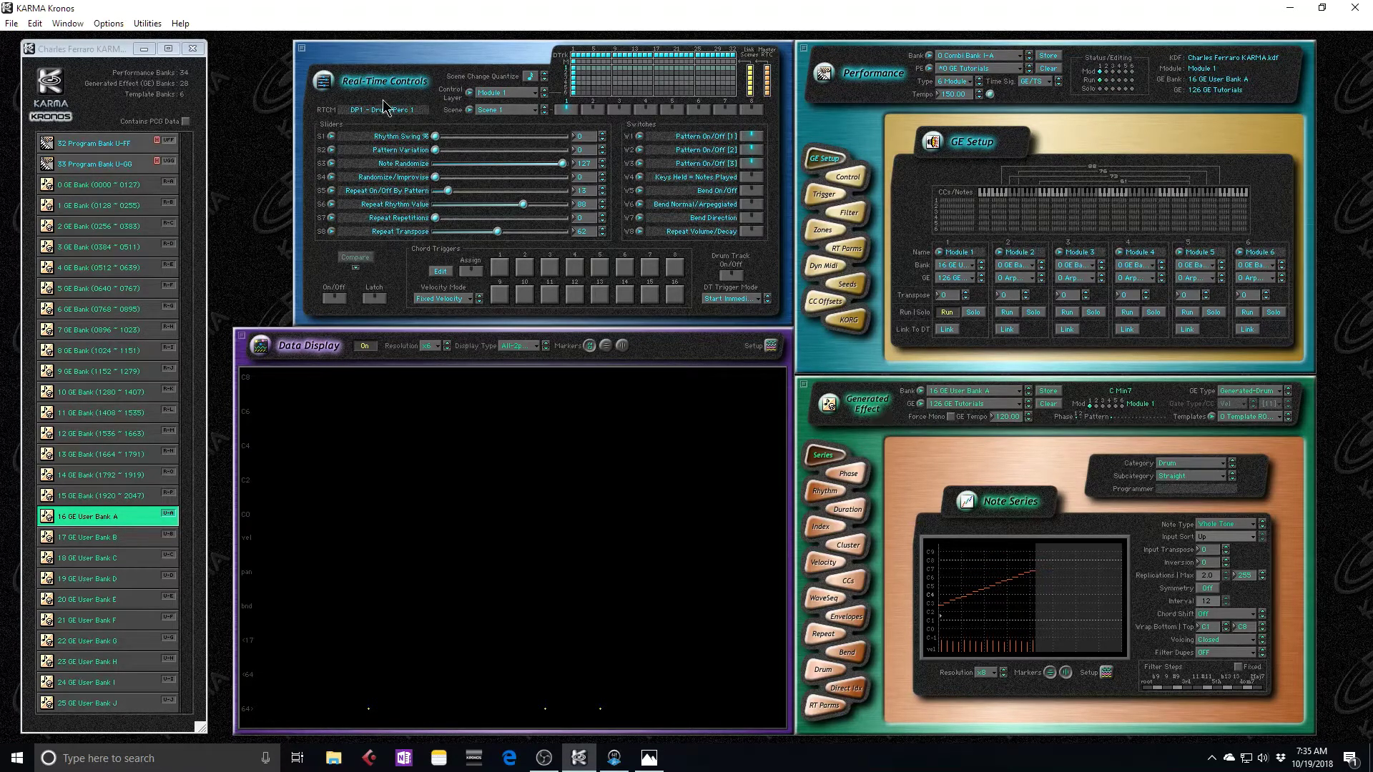
Turn on Force Mono, and initialize the current GE with the CL1 - Comp/Lead 1 RTC model, including its module.
left_click(951, 420)
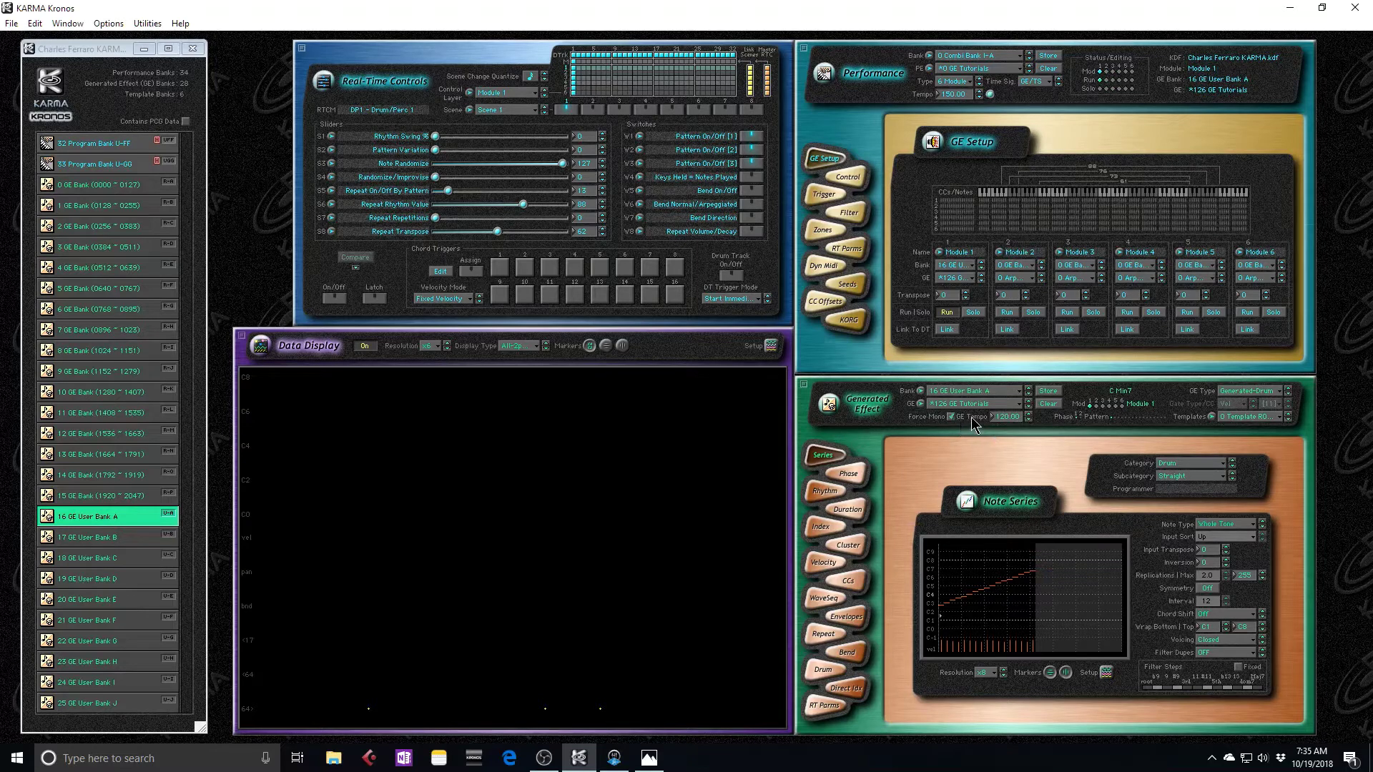
left_click(831, 406)
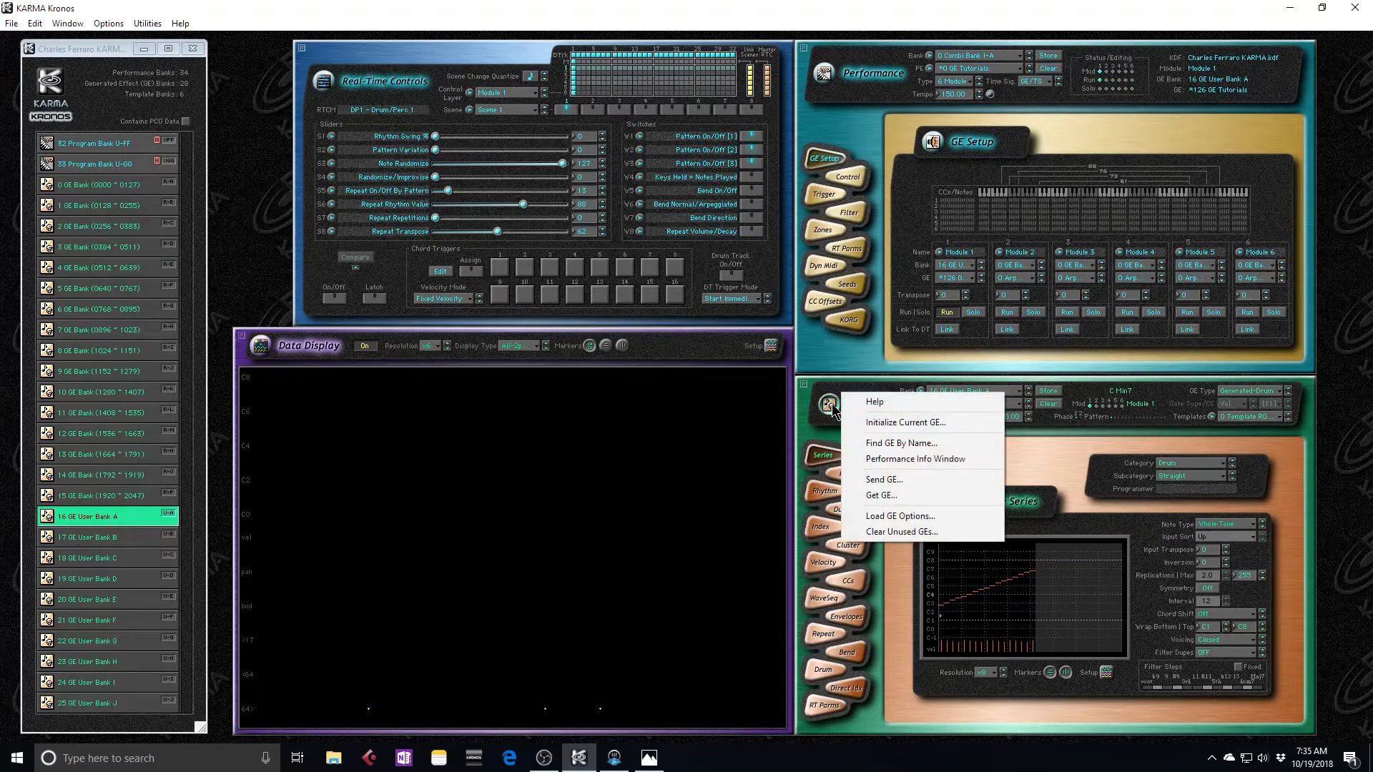
left_click(894, 423)
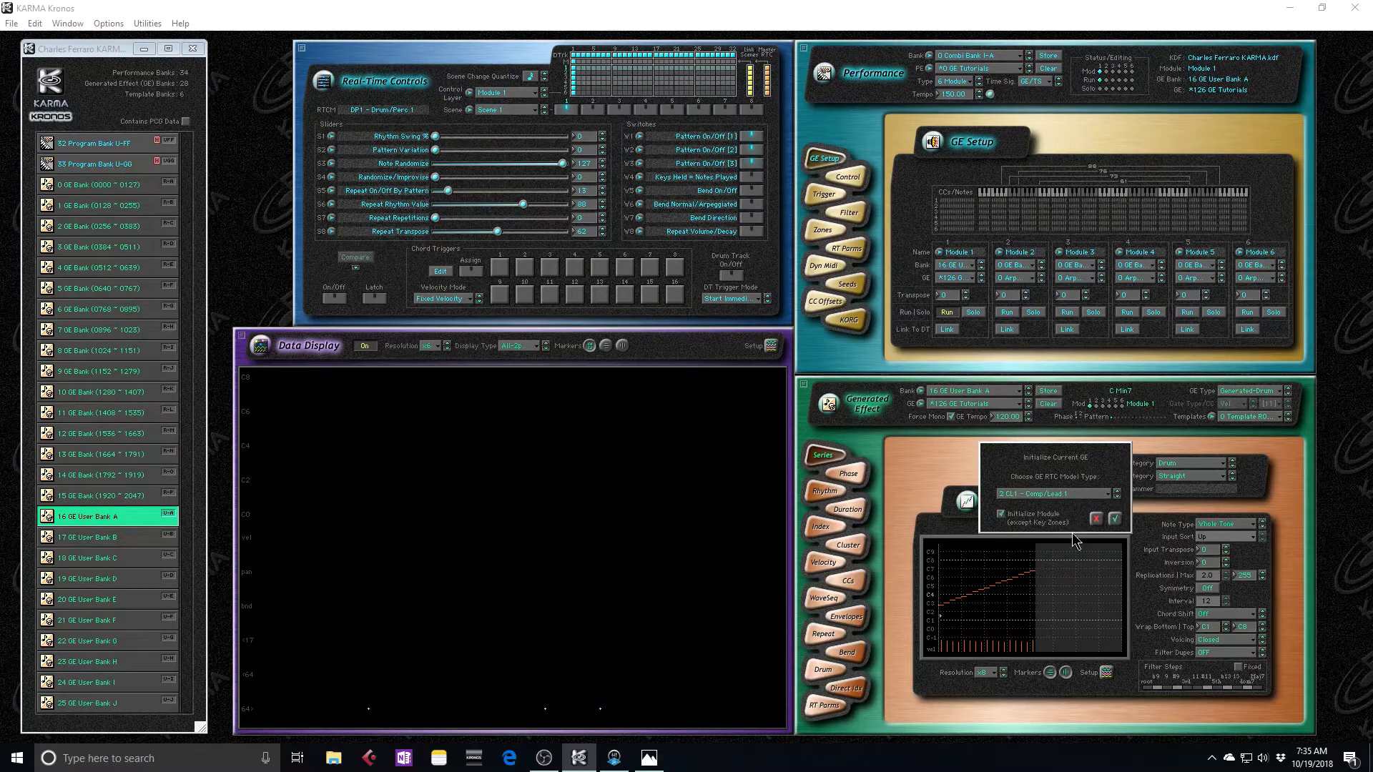
left_click(1115, 520)
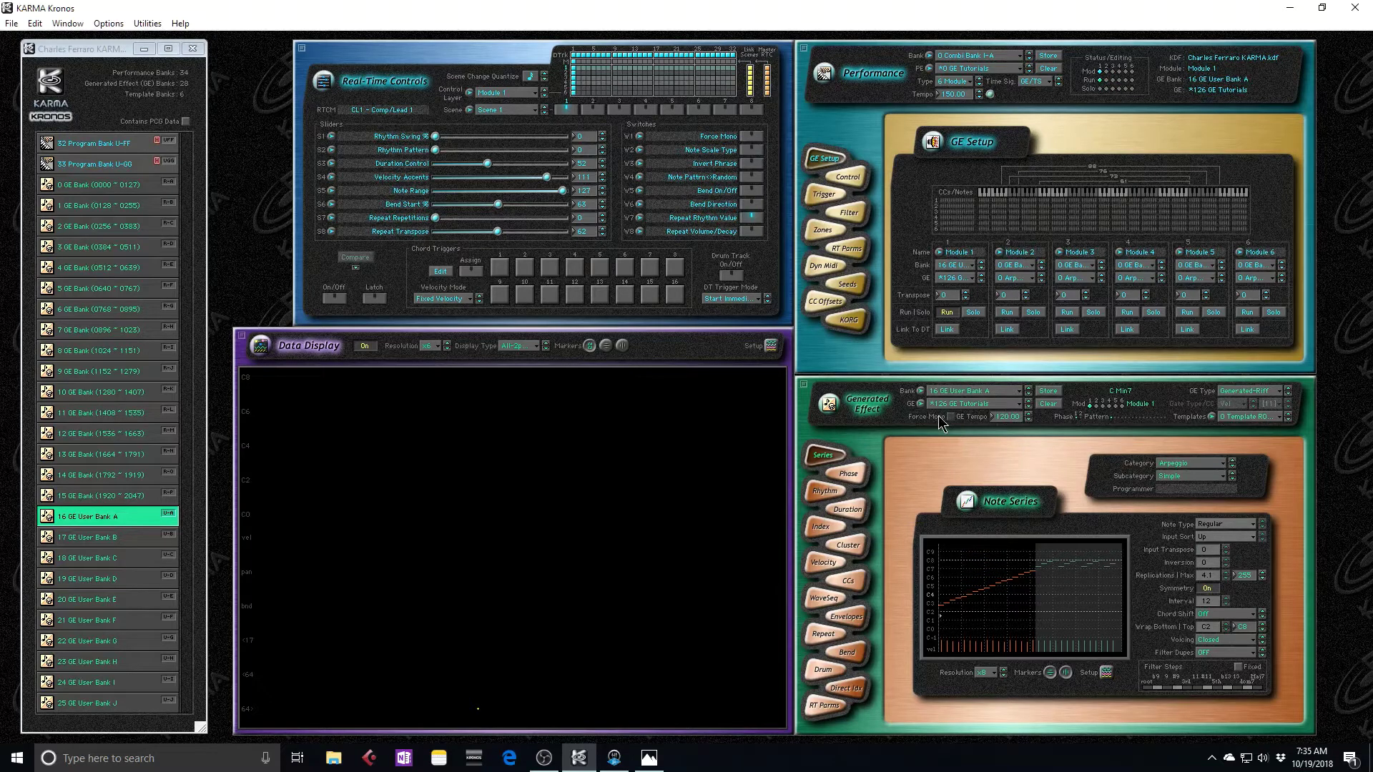
Turn the Force Mono switch in the Real-Time Controls on and off again.
left_click(749, 141)
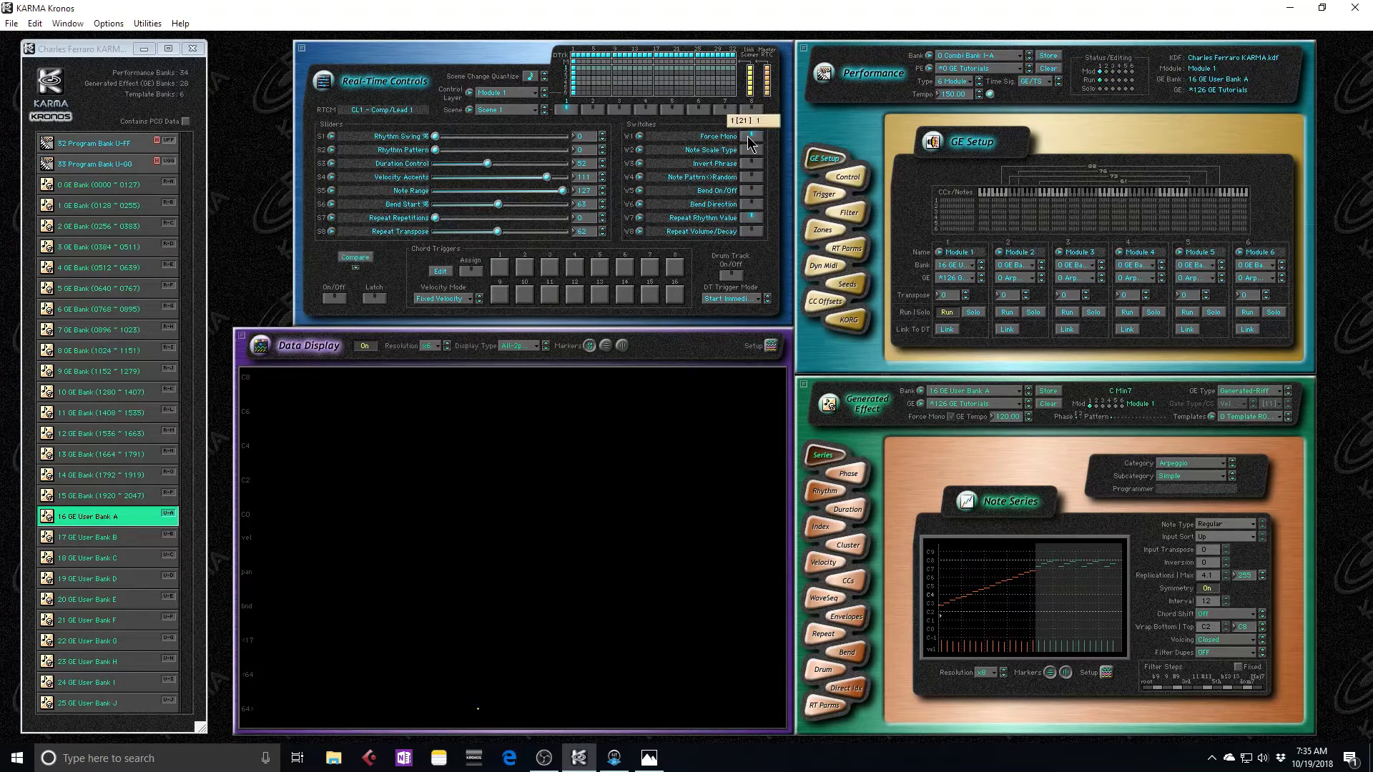
left_click(750, 142)
Try to edit the RT-assigned Force Mono parameter directly in the Generated Effect header, and toggle its real-time switch.
left_click(951, 418)
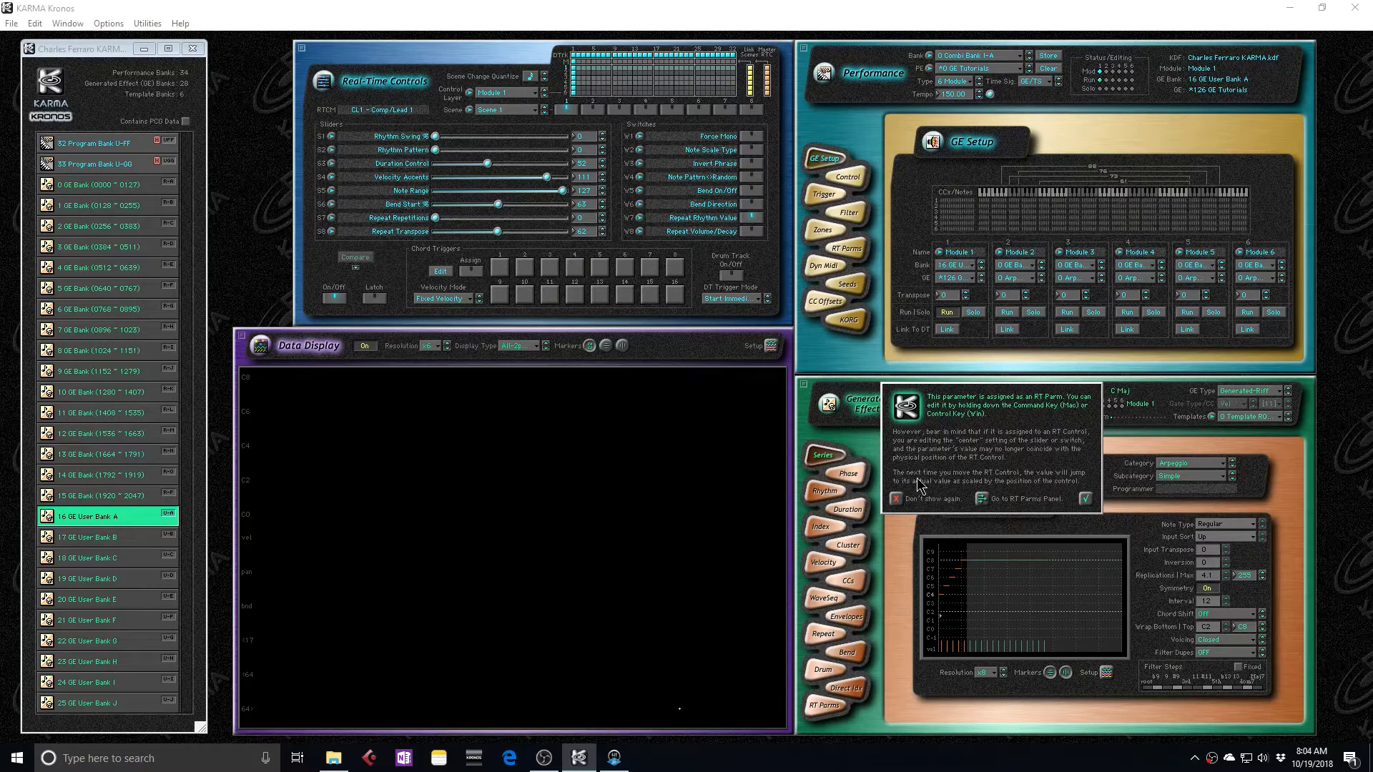
left_click(1085, 499)
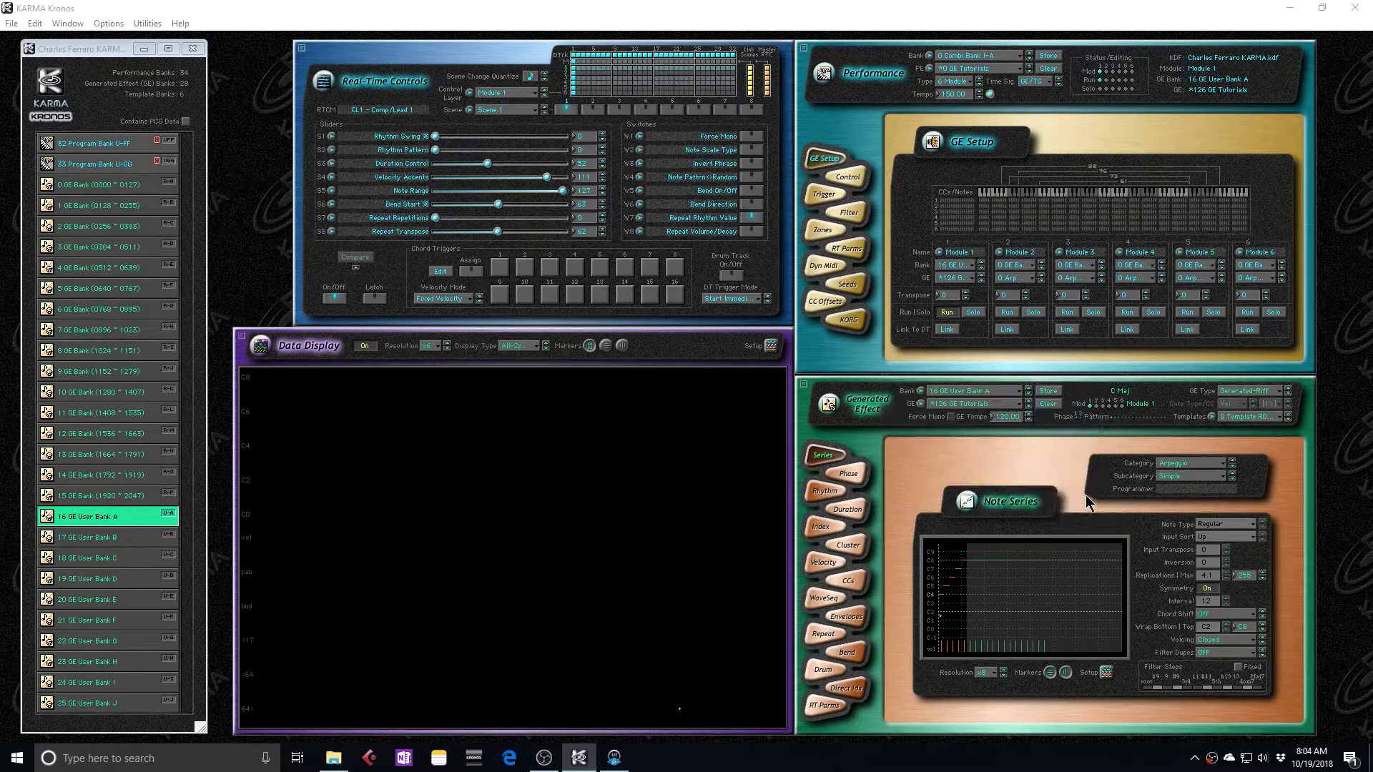
left_click(951, 415)
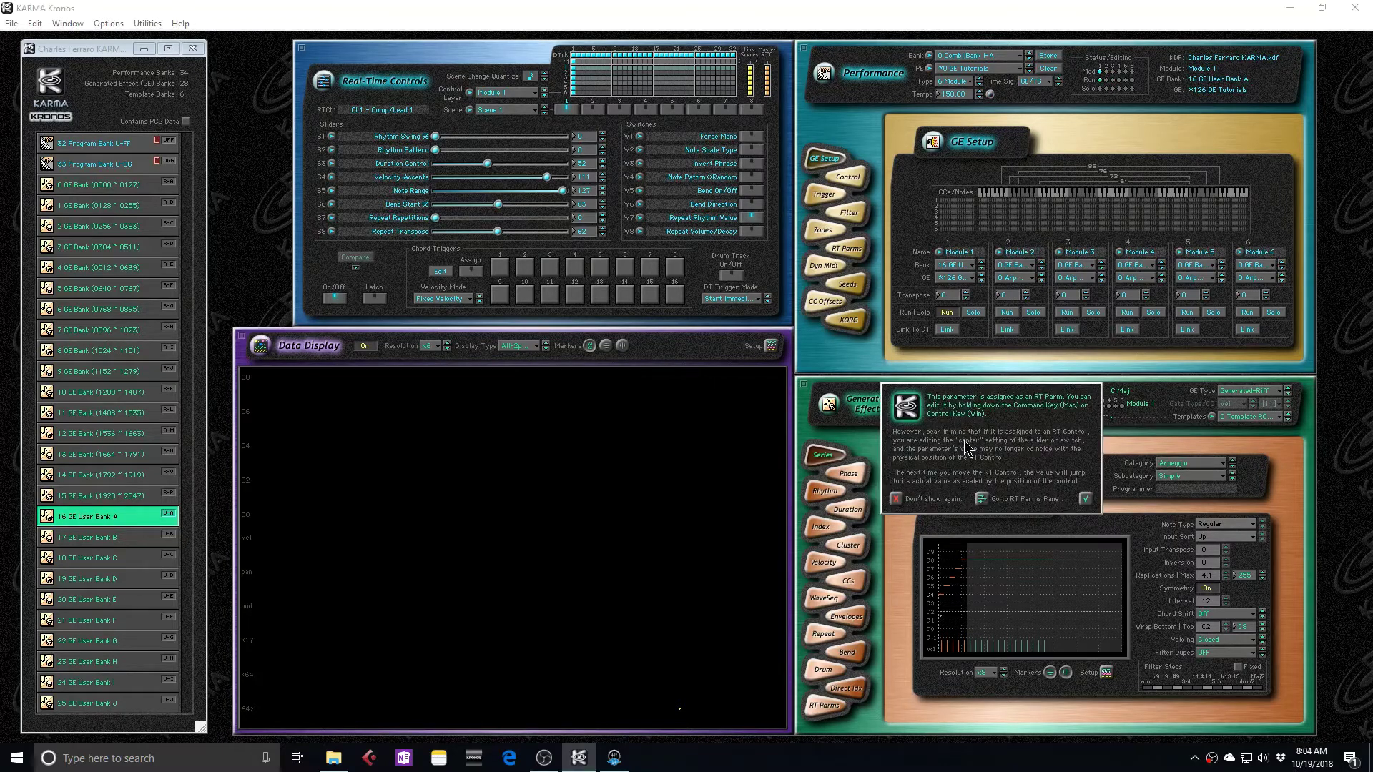
left_click(1084, 501)
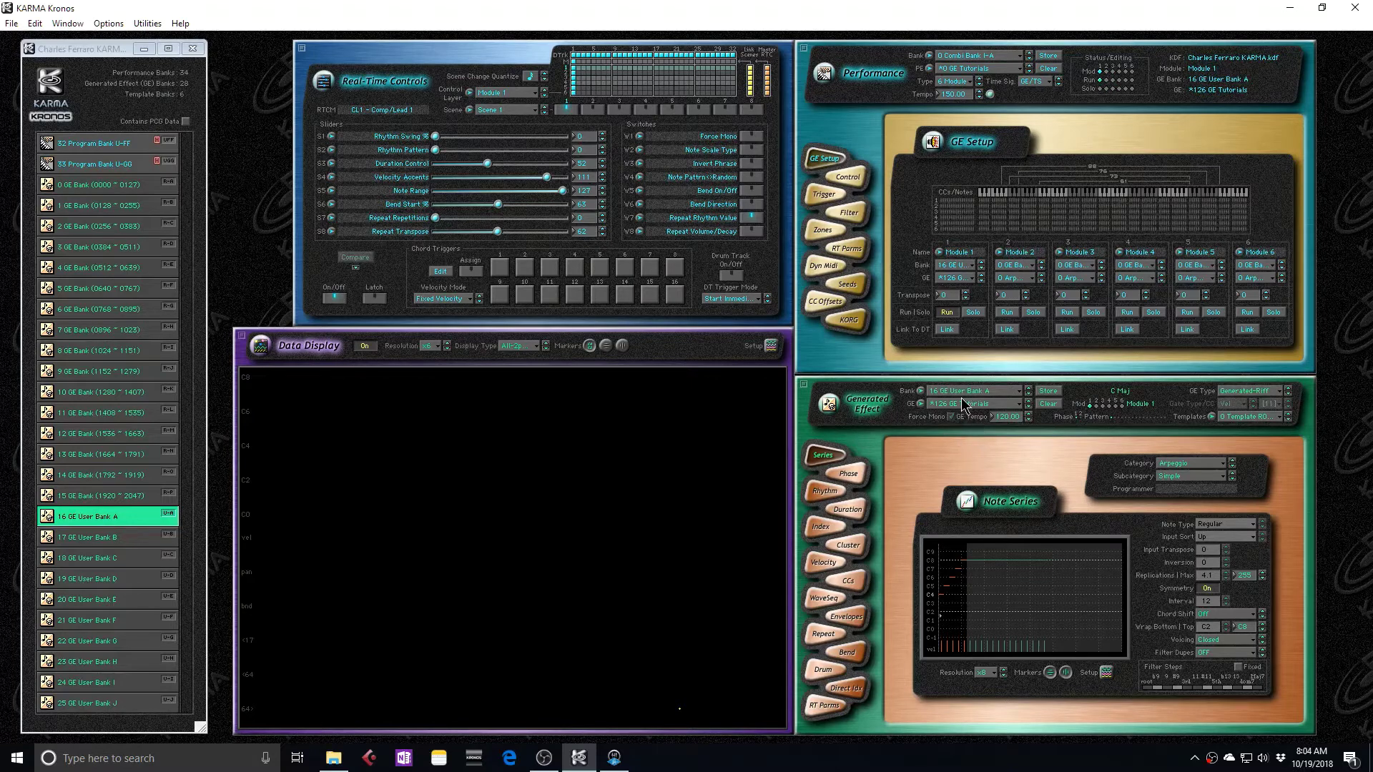
left_click(752, 138)
mouse_move(749, 133)
Lower the GE Tempo to 40.00, and initialize the current GE with the DM1 - Drum Melodic 1 RTC model.
left_click_drag(1006, 418, 805, 426)
right_click(821, 409)
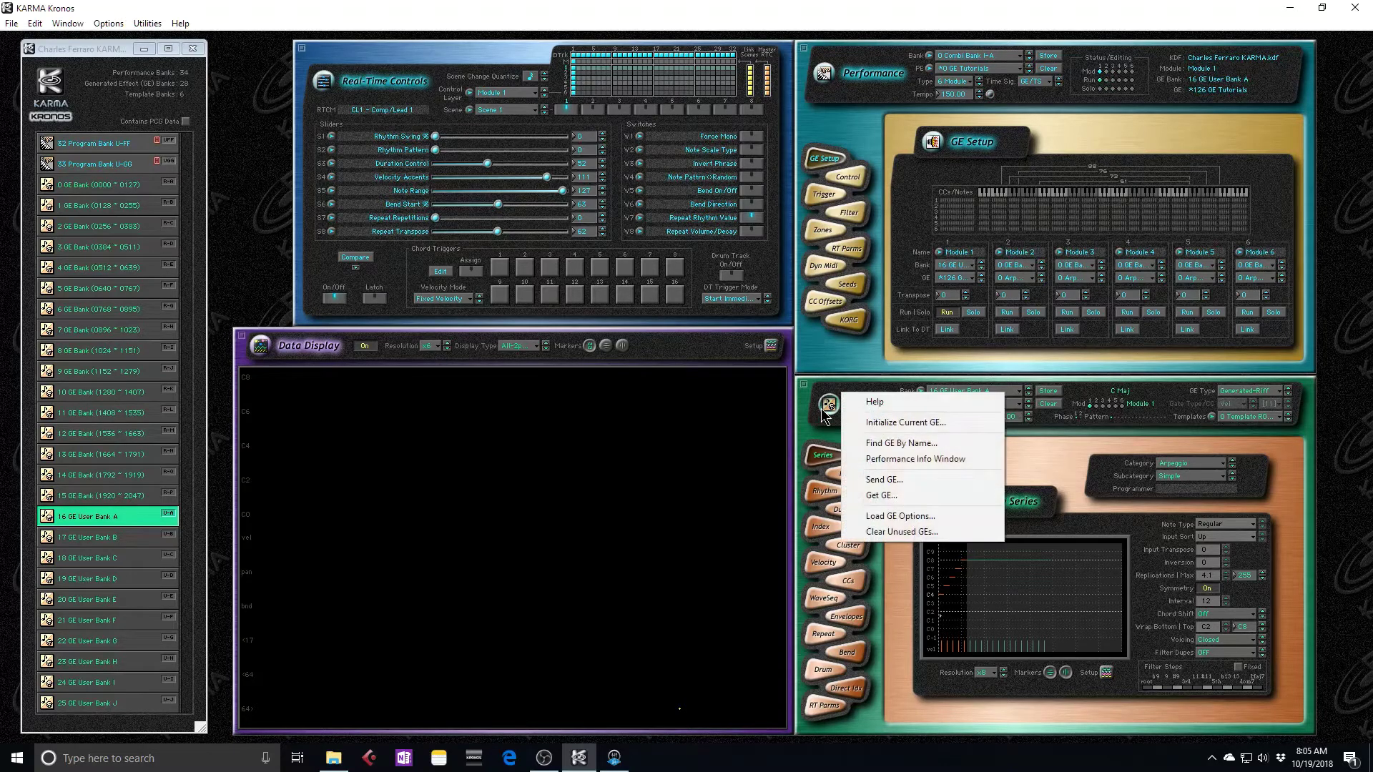
left_click(907, 422)
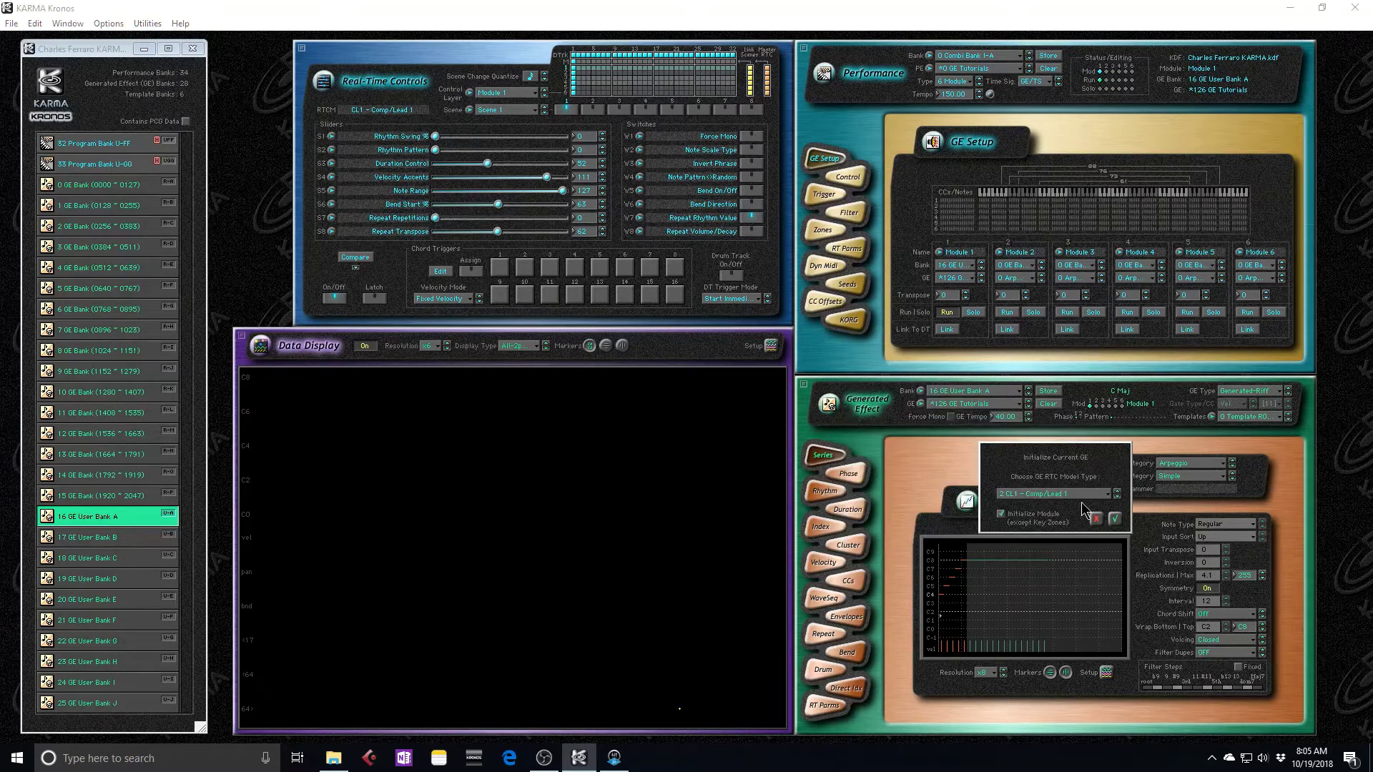
left_click(1117, 491)
left_click(1114, 520)
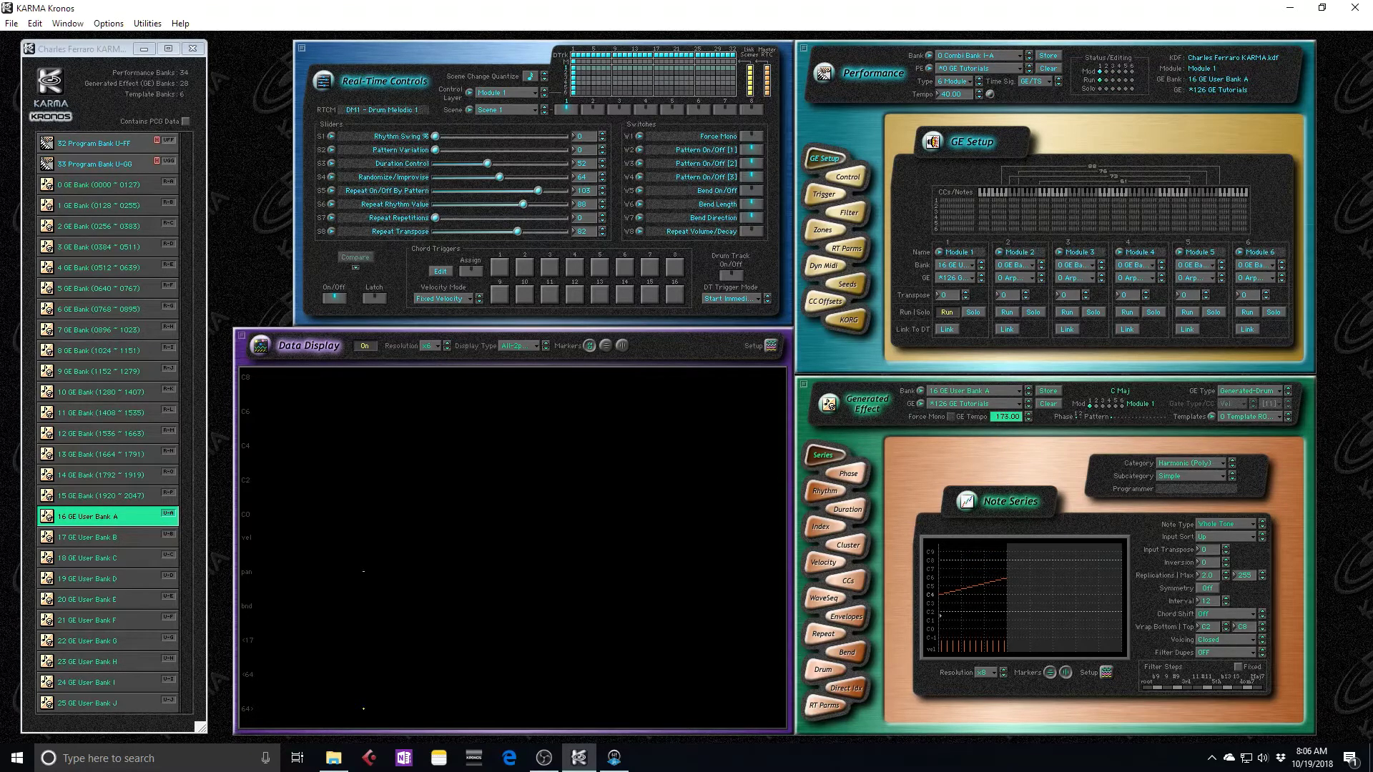
Set the GE Tempo to 174.00 and the performance tempo to 120.00.
left_click(1028, 413)
left_click_drag(951, 93, 950, 43)
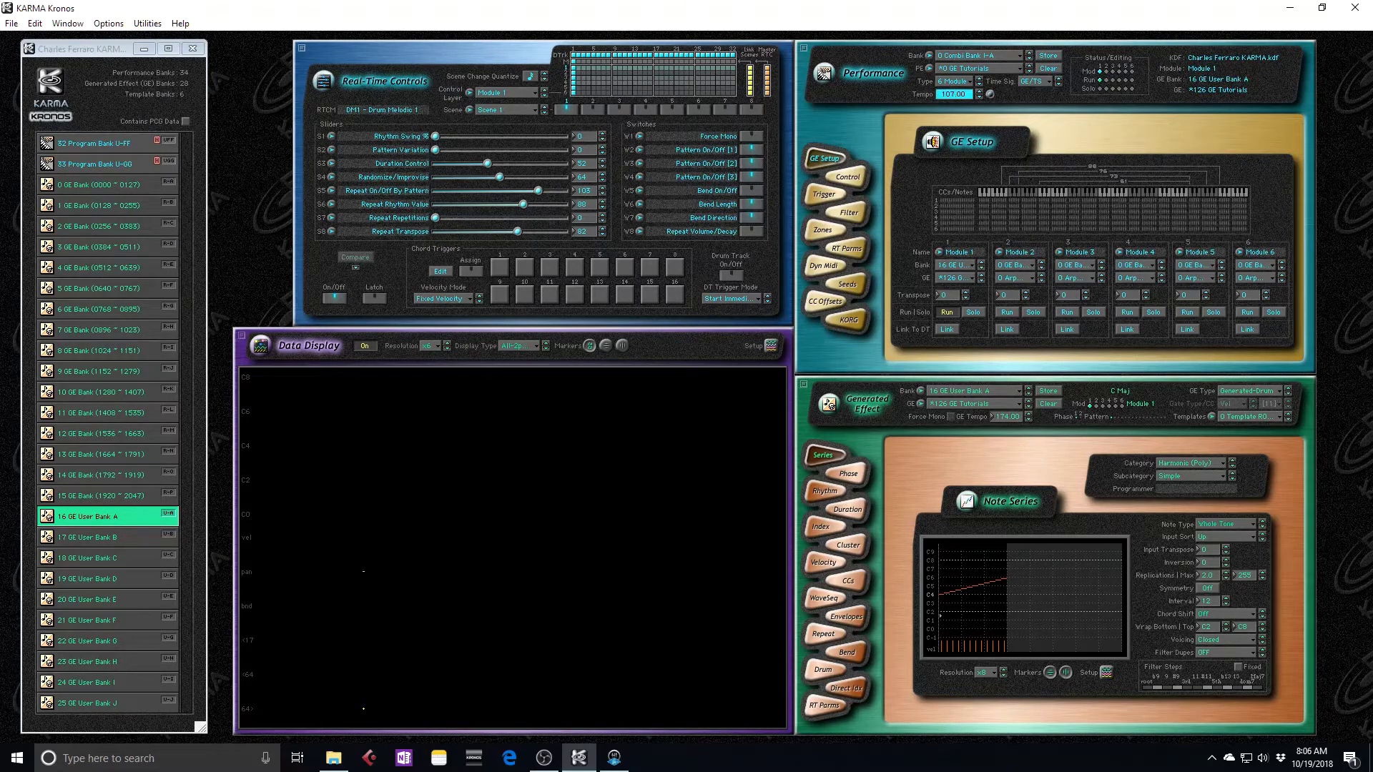
left_click(980, 97)
left_click(980, 98)
left_click(979, 97)
Reinitialize the current GE with the CL1 - Comp/Lead 1 RTC model and raise its GE Tempo to 240.00.
left_click(832, 405)
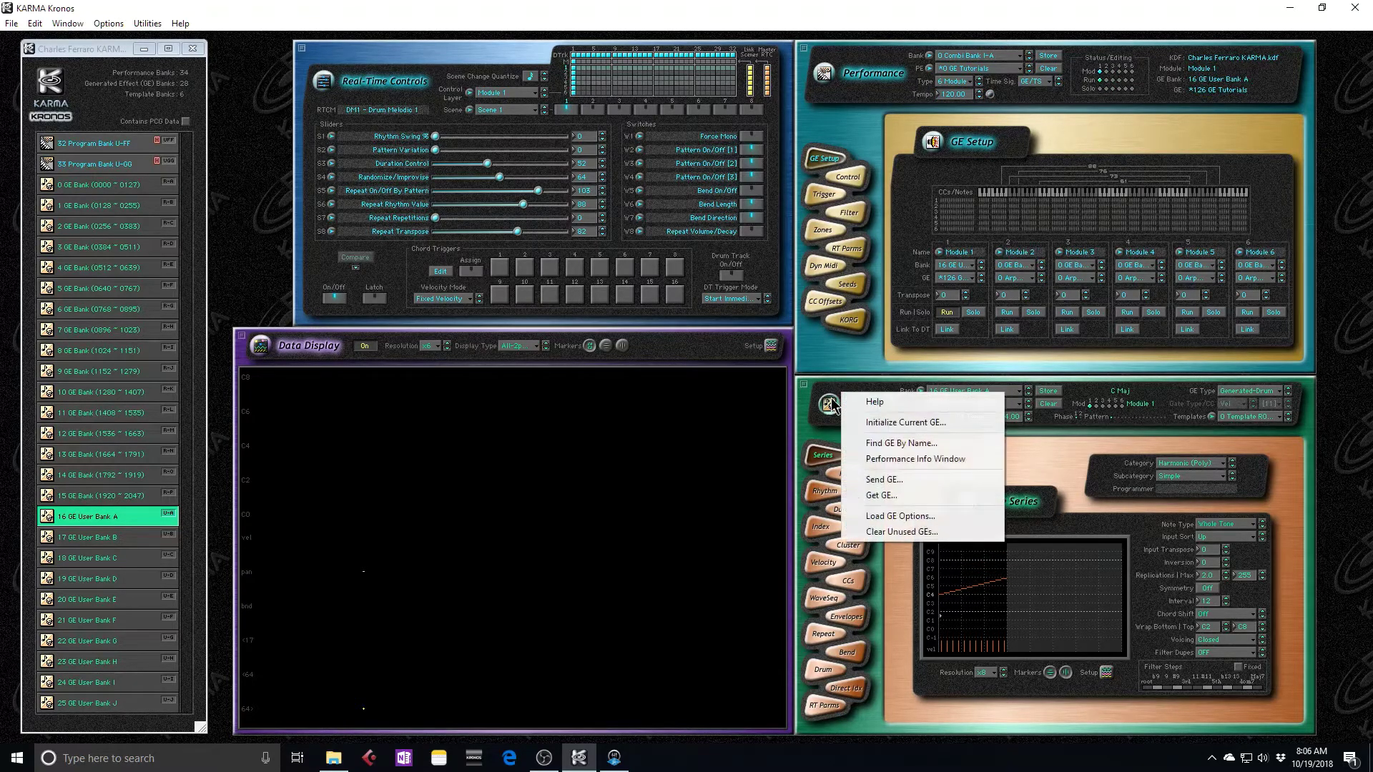
left_click(936, 423)
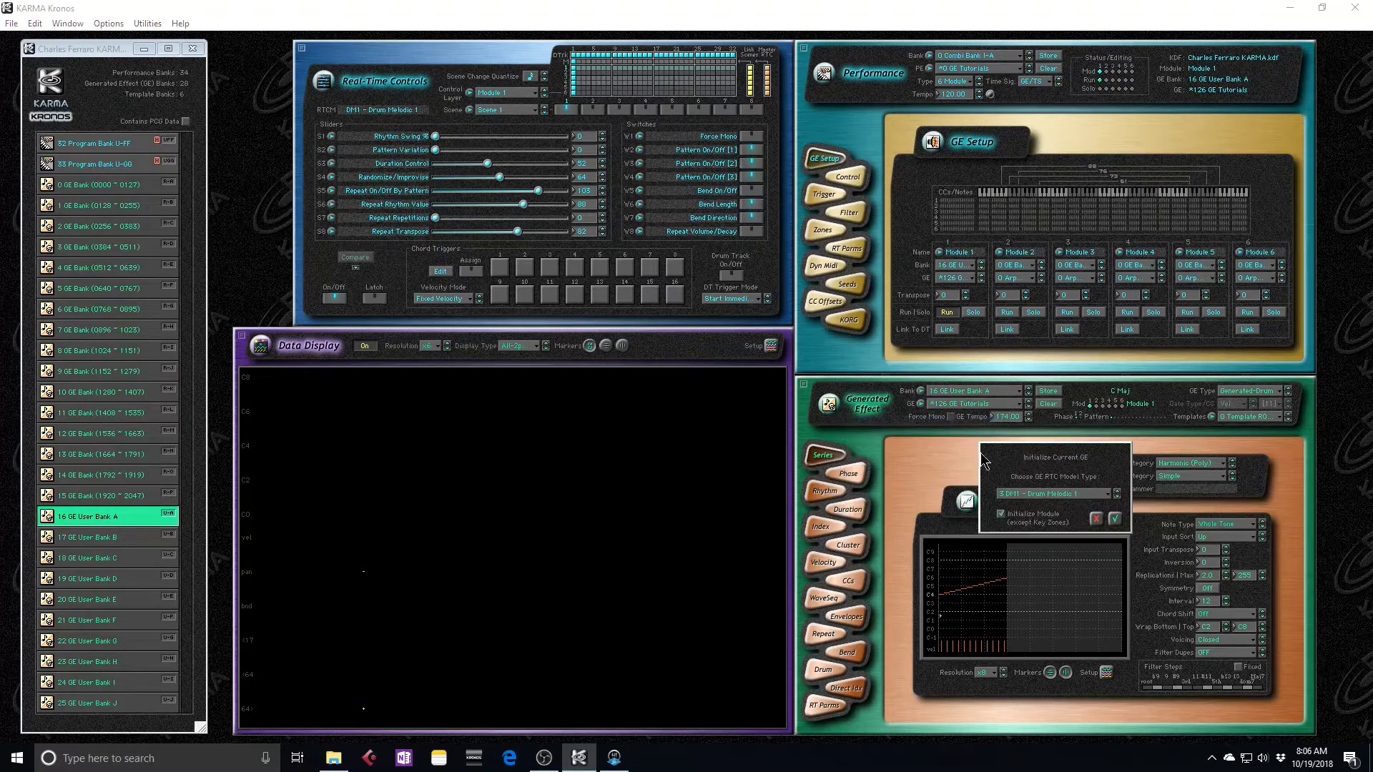
left_click(1114, 520)
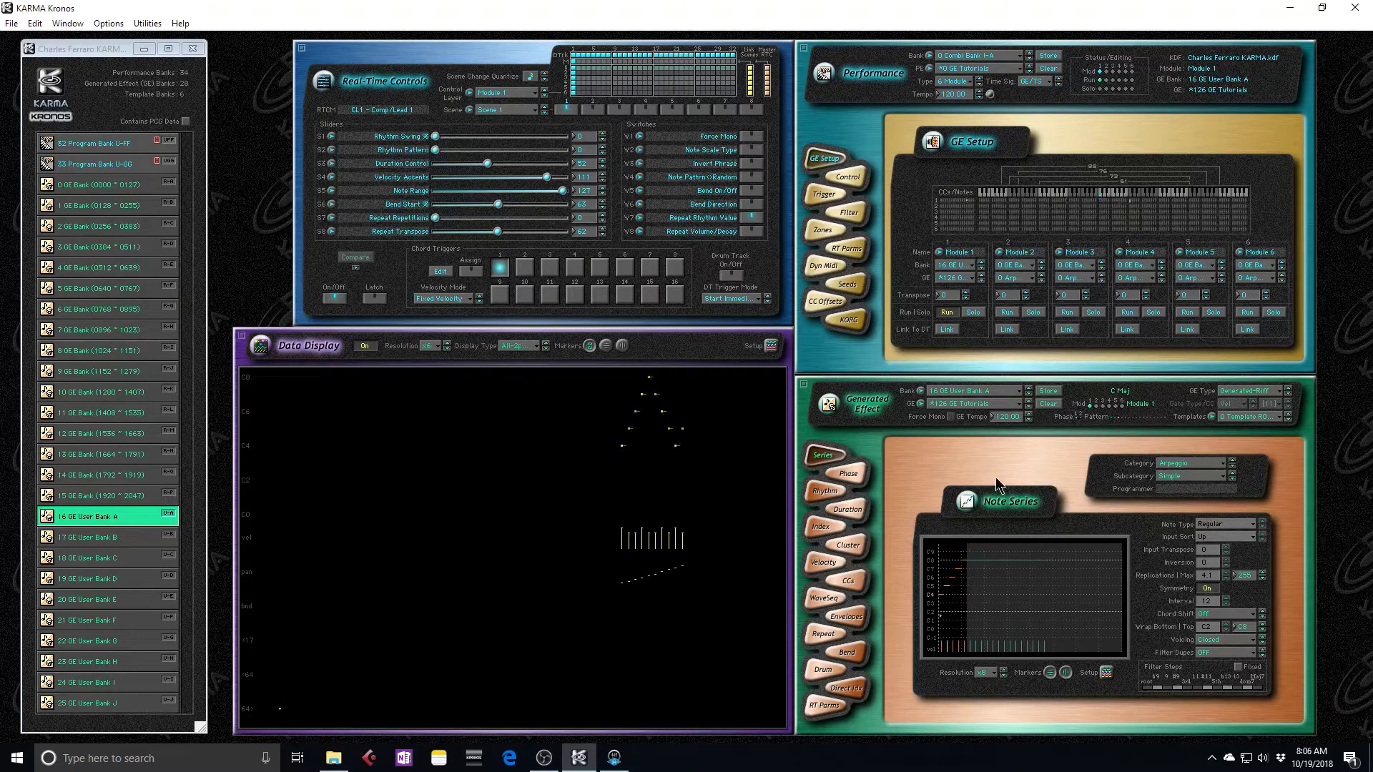
left_click(1010, 418)
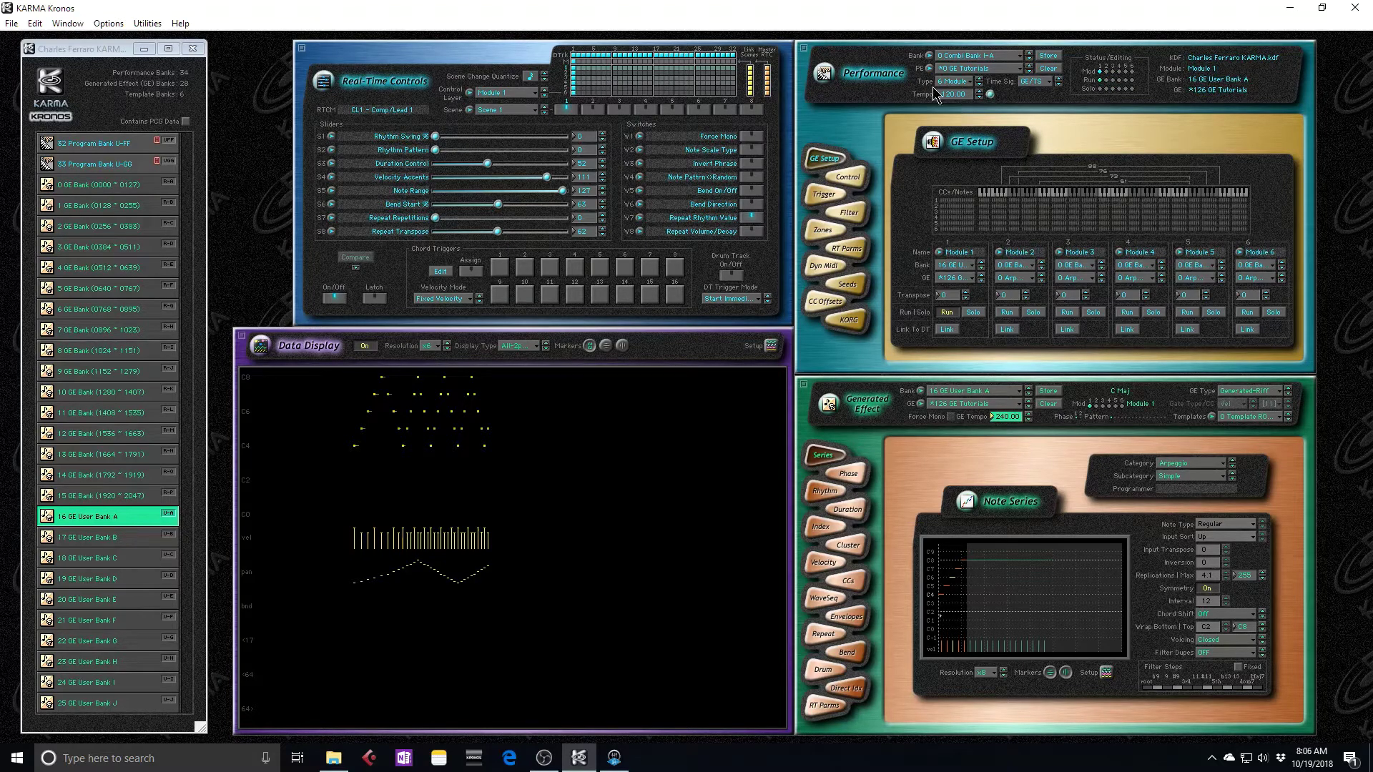
left_click(979, 90)
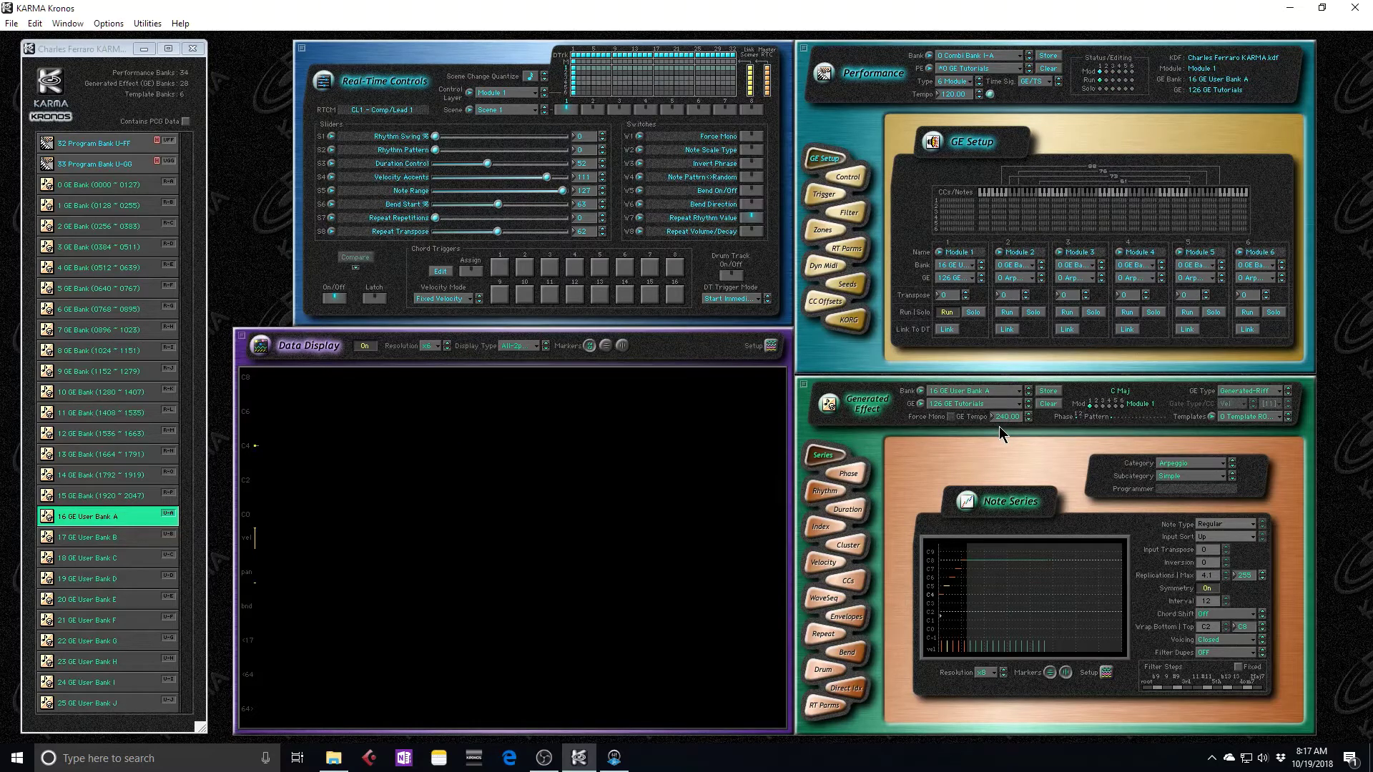
Switch back and forth between GE Tutorials and Init GE U-A127, ending on Init GE U-A127.
left_click(1028, 406)
left_click(1028, 401)
left_click(1028, 413)
left_click(1028, 411)
left_click(1029, 404)
Enable the Loading GE Loads GE Tempo option and load 126 GE Tutorials.
left_click(108, 24)
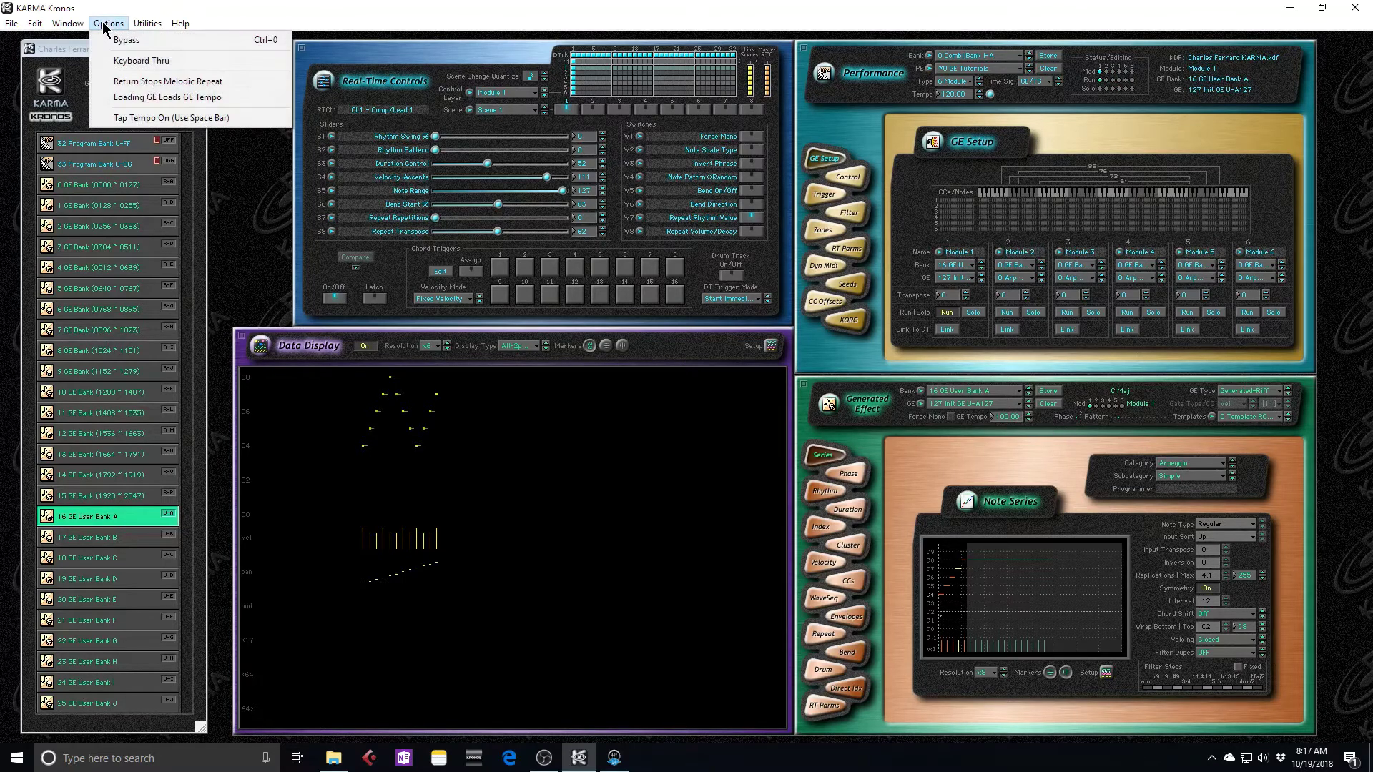
left_click(174, 98)
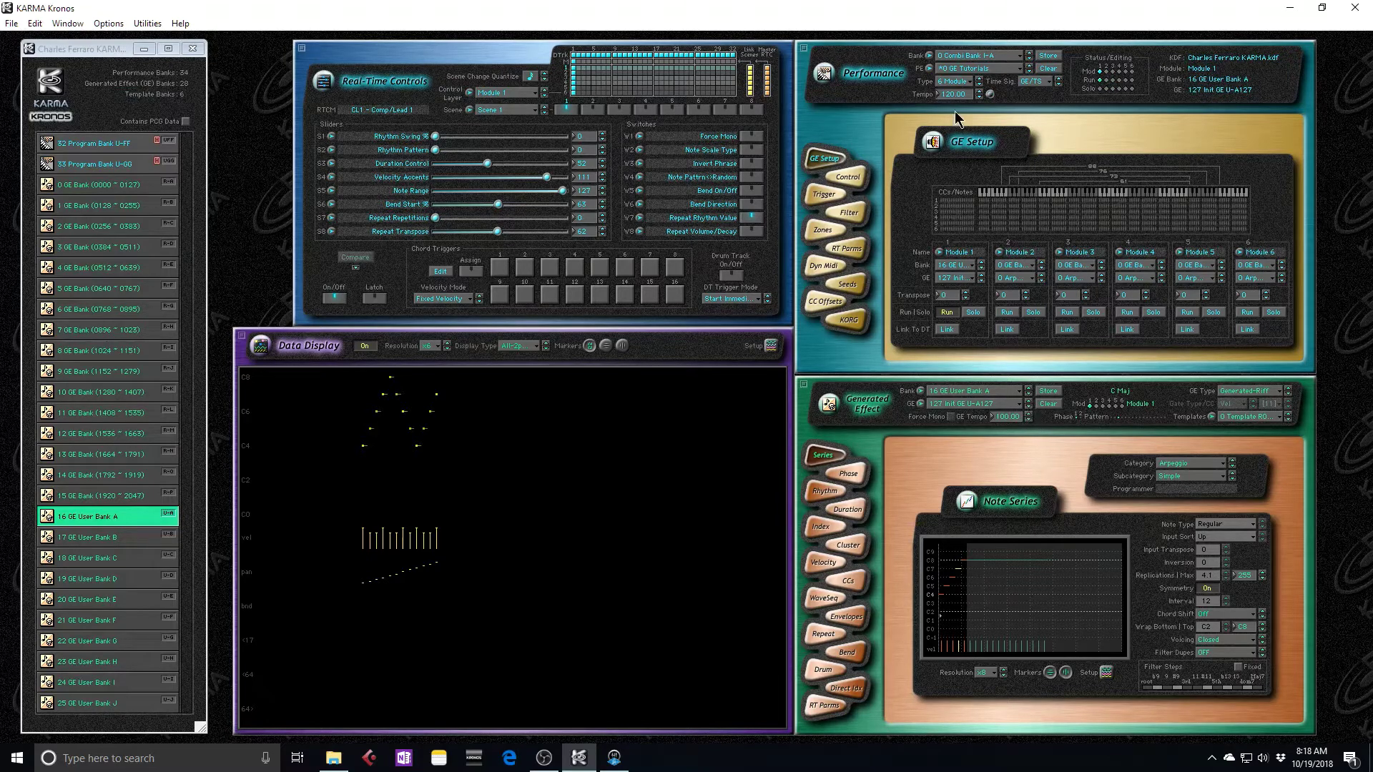
left_click(1029, 407)
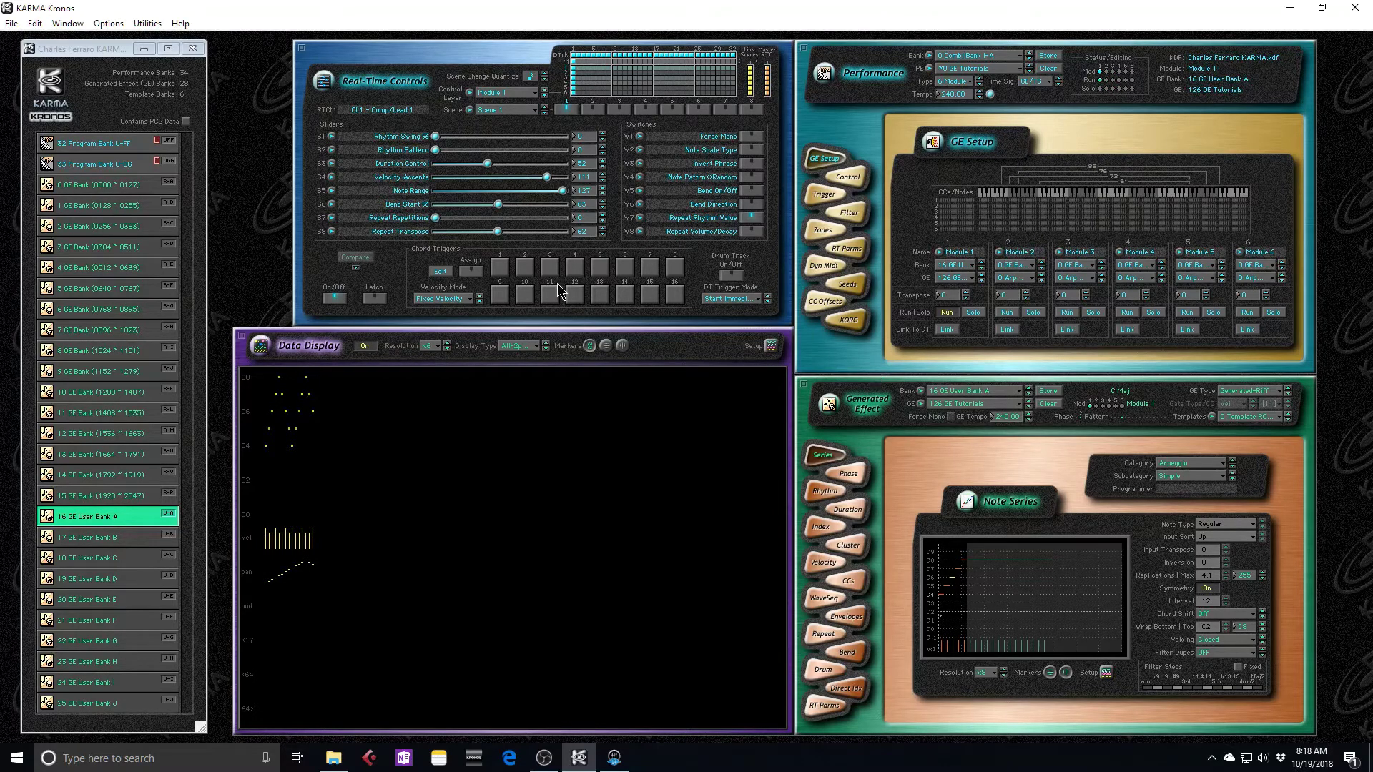
Turn off the Loading GE Loads GE Tempo option.
left_click(107, 23)
left_click(145, 97)
Try a GE Tempo of 120.00 without storing it, and reload GE Tutorials from the bank.
left_click_drag(1010, 422, 1010, 432)
left_click(1047, 391)
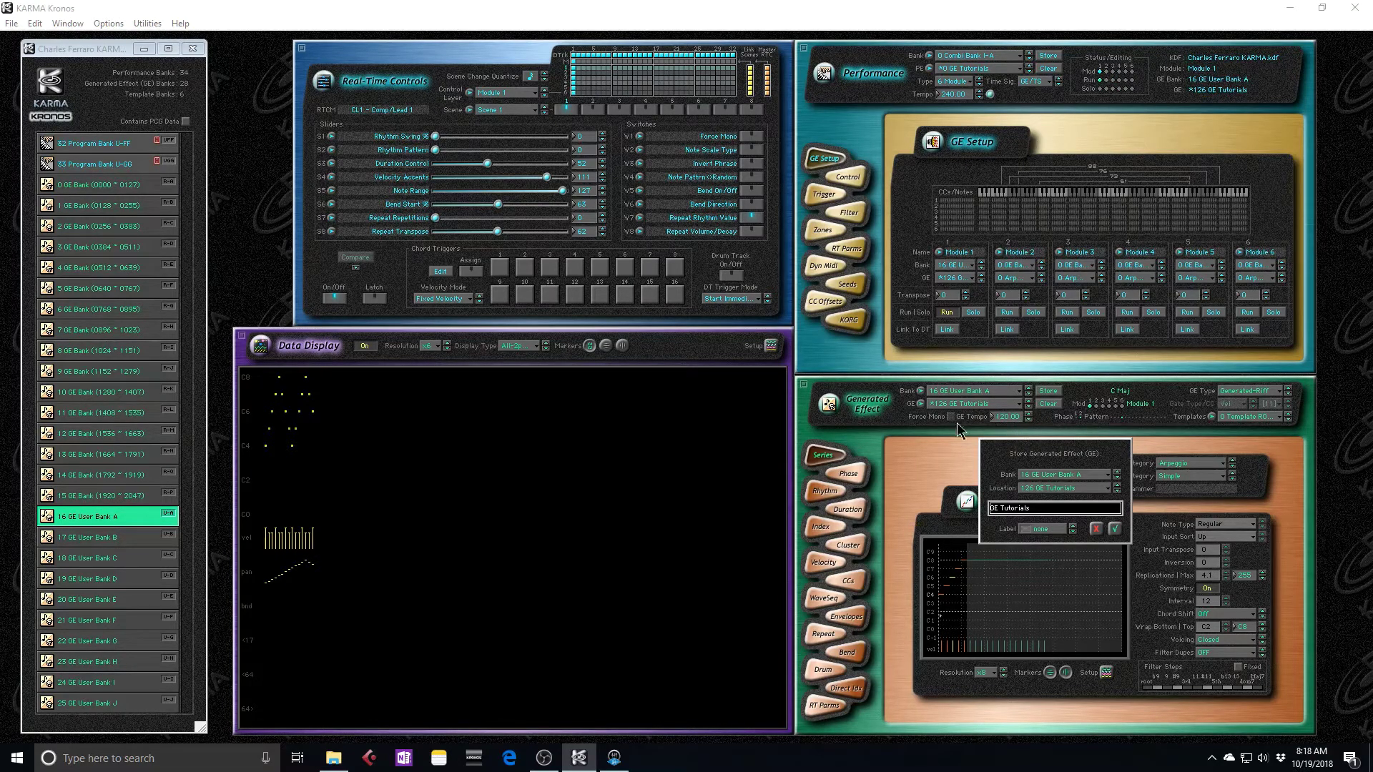
left_click(1097, 529)
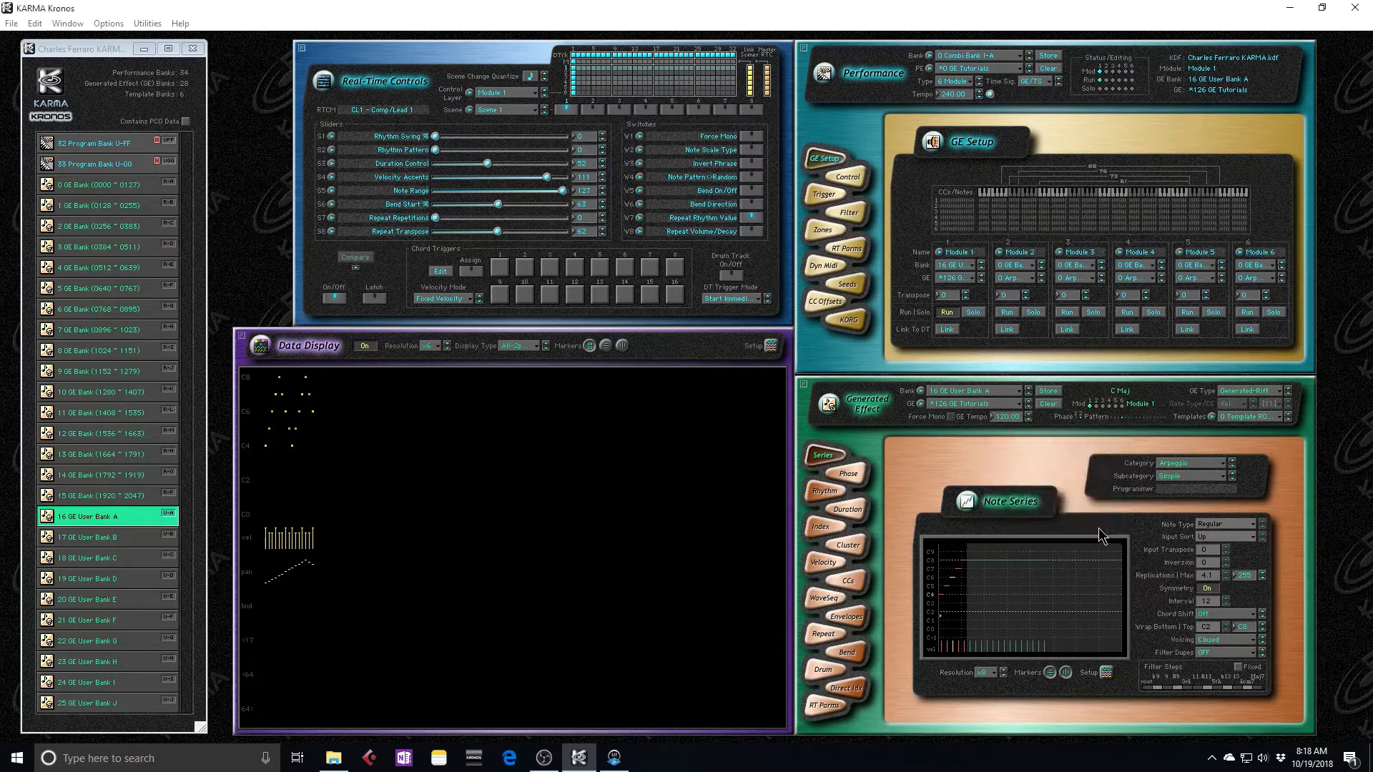
left_click(1029, 407)
left_click(1029, 402)
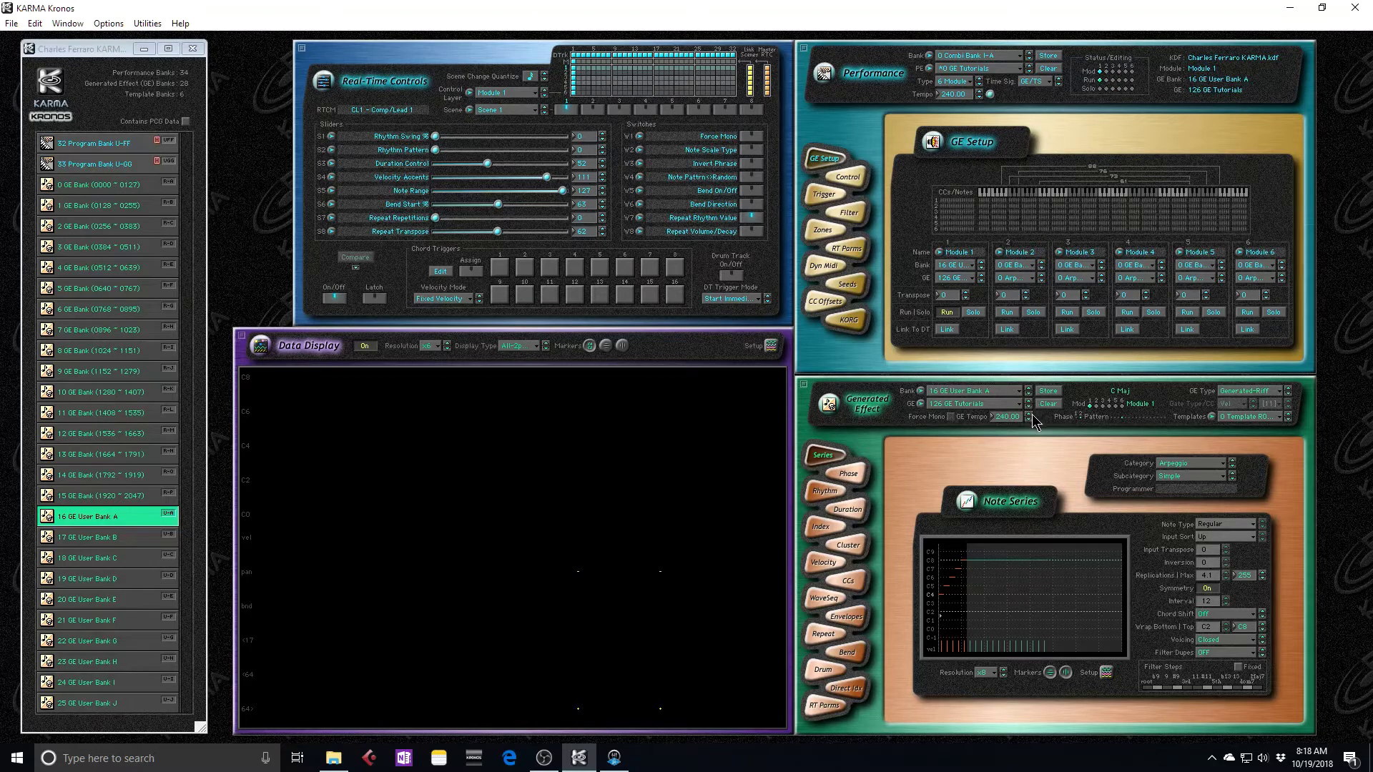
Set the GE Tempo to 120 and store the GE as GE Tutorials at location 126 of GE User Bank A.
left_click(1007, 416)
type("120")
key("Return")
left_click(1044, 395)
left_click(1121, 533)
Set the performance tempo to 120.00, store the performance as GE Tutorials in Combi Bank I-A, and save the KARMA file.
left_click(955, 98)
left_click(1048, 55)
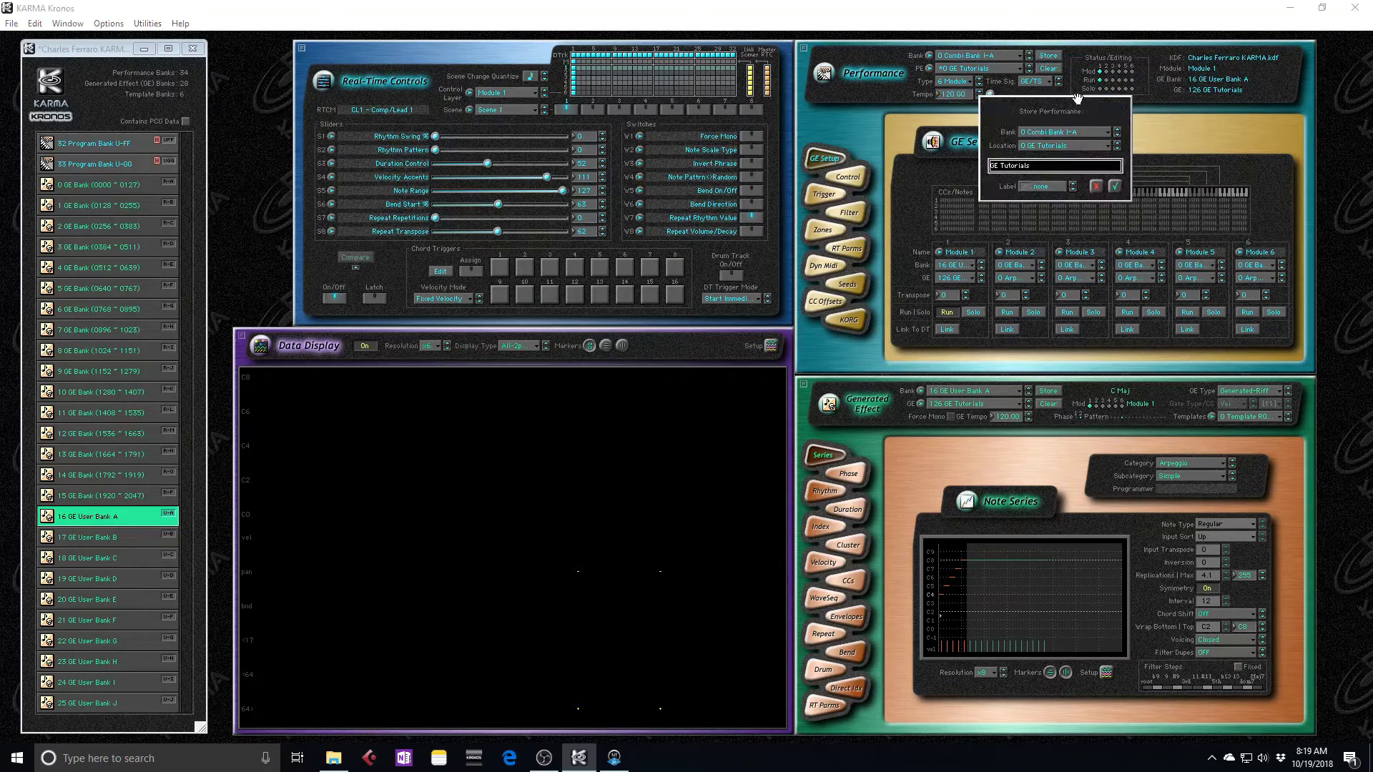
left_click(1115, 189)
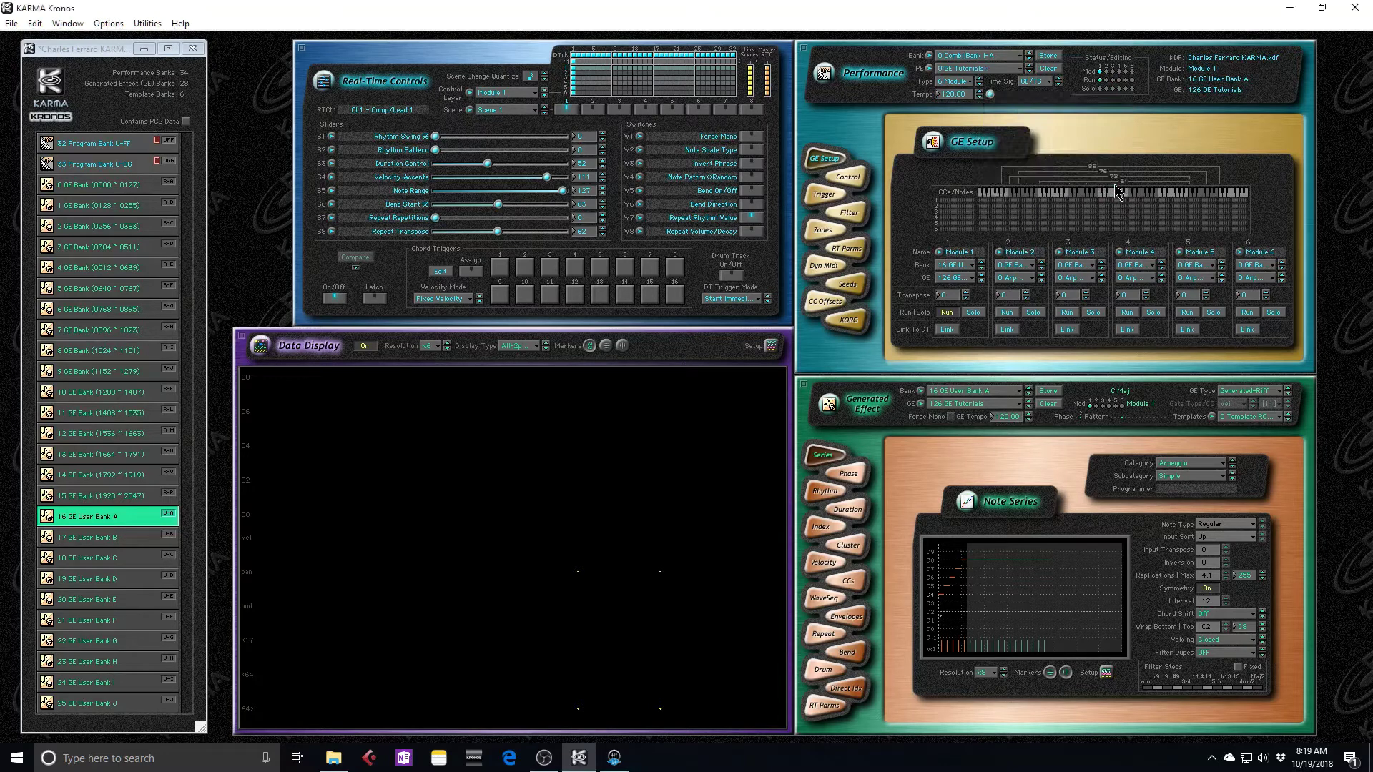
key("ctrl+s")
Open the performance's Real-Time Parameters page and switch the current module to Module 2, Module 3, and back to Module 2.
left_click(848, 249)
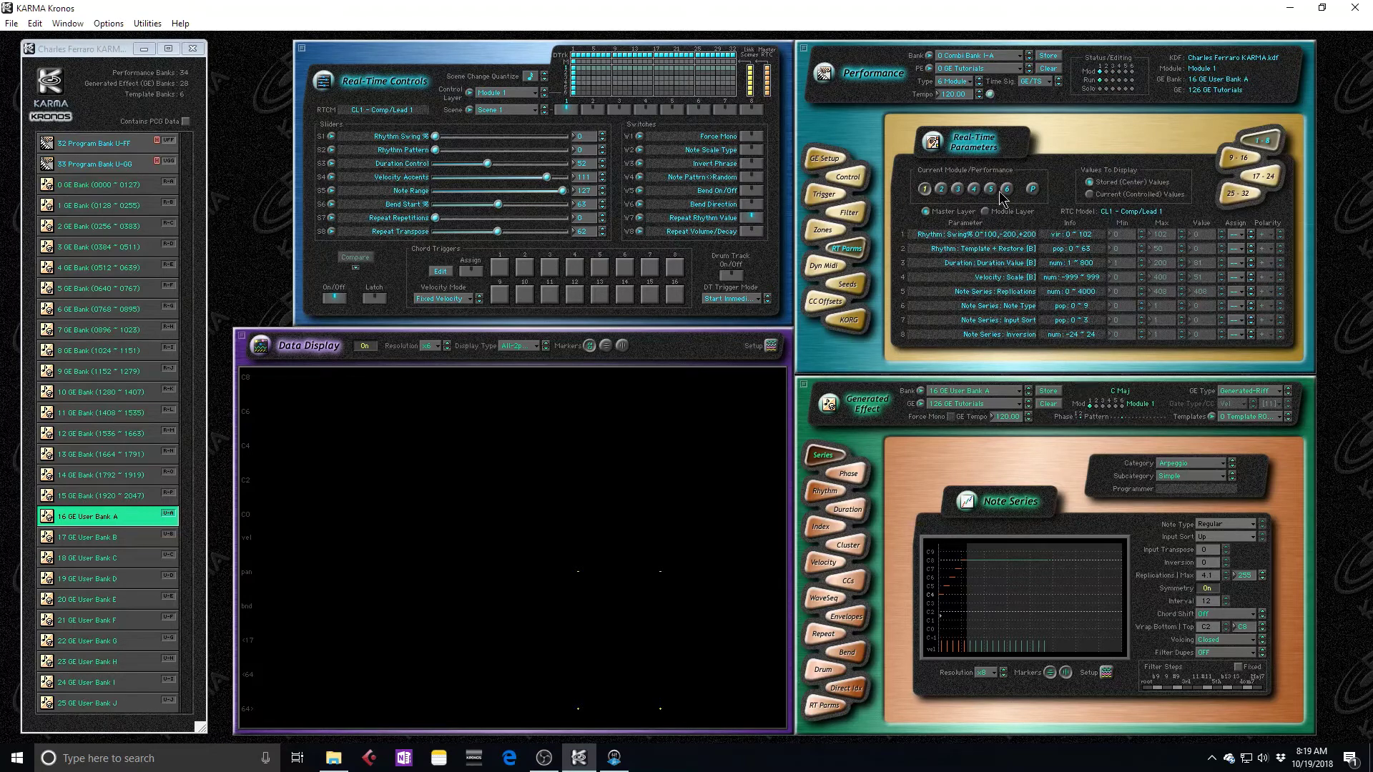
left_click(1094, 405)
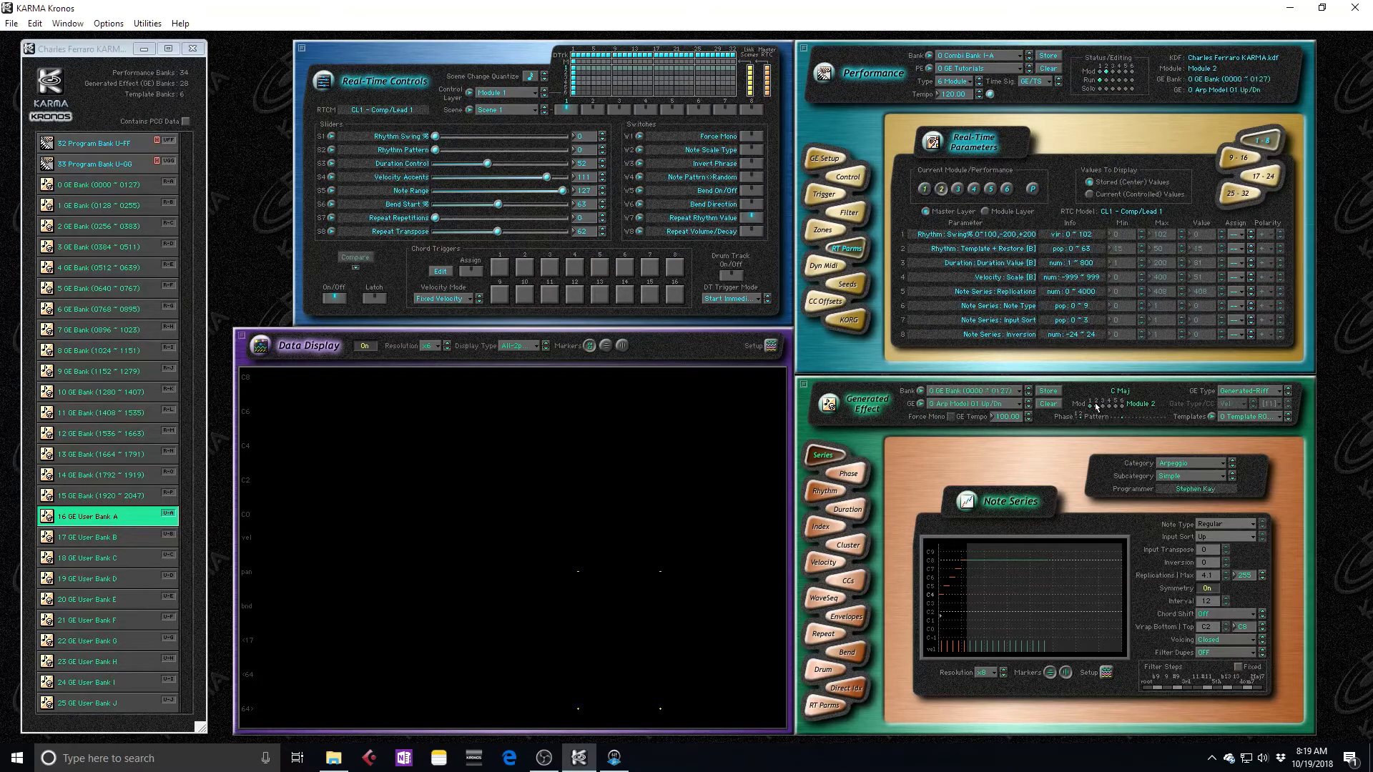
left_click(958, 189)
left_click(941, 189)
Switch the Real-Time Controls' Control Layer between Module 2, Module 1 and Master, ending on Module 1.
left_click(544, 90)
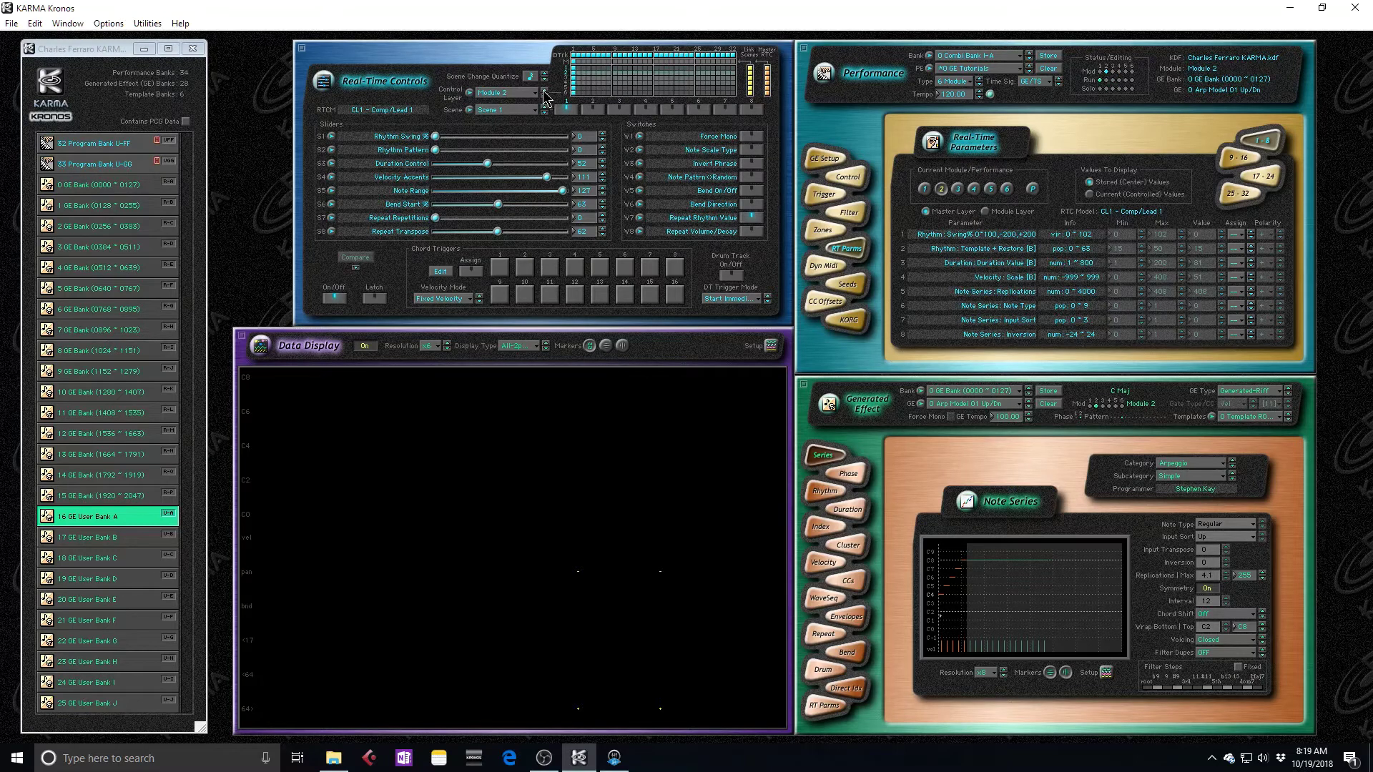
left_click(544, 95)
left_click(544, 96)
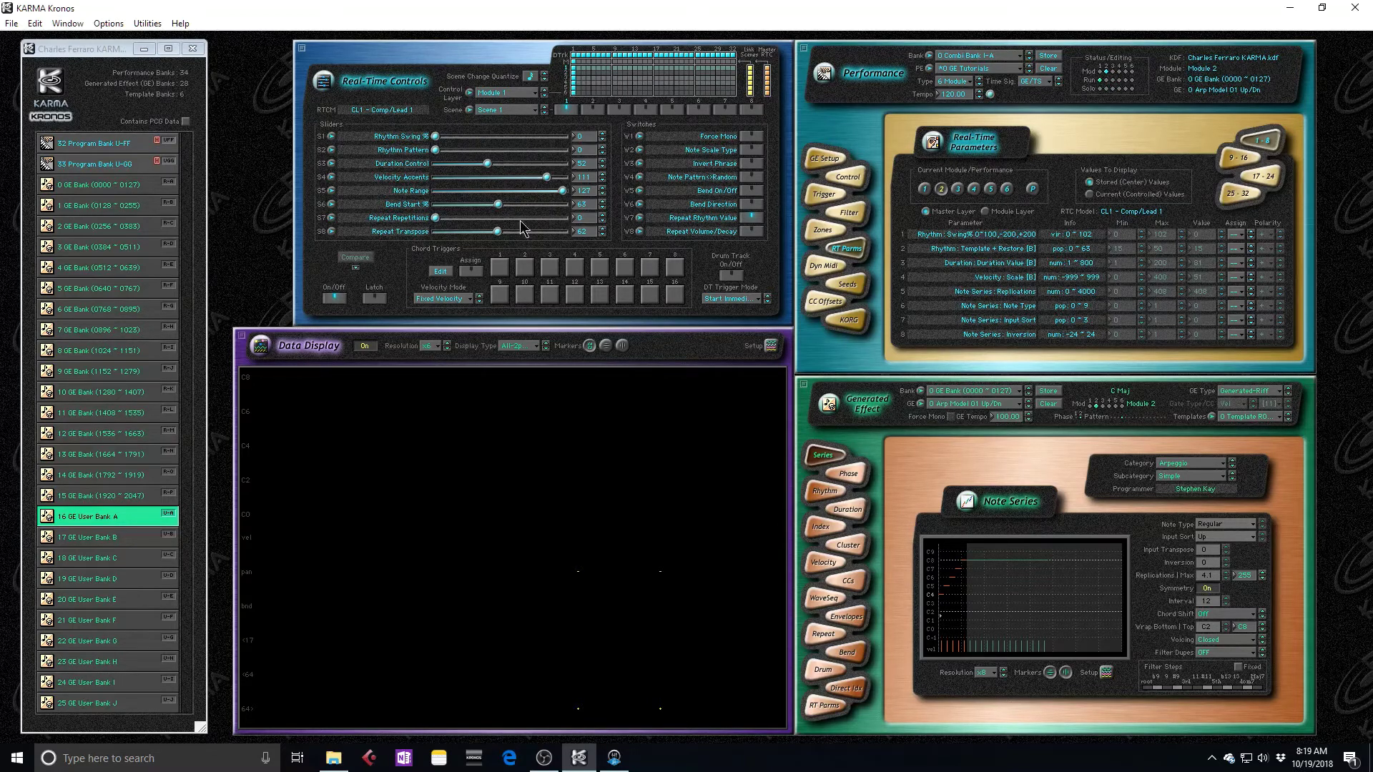
mouse_move(550, 207)
left_click(542, 94)
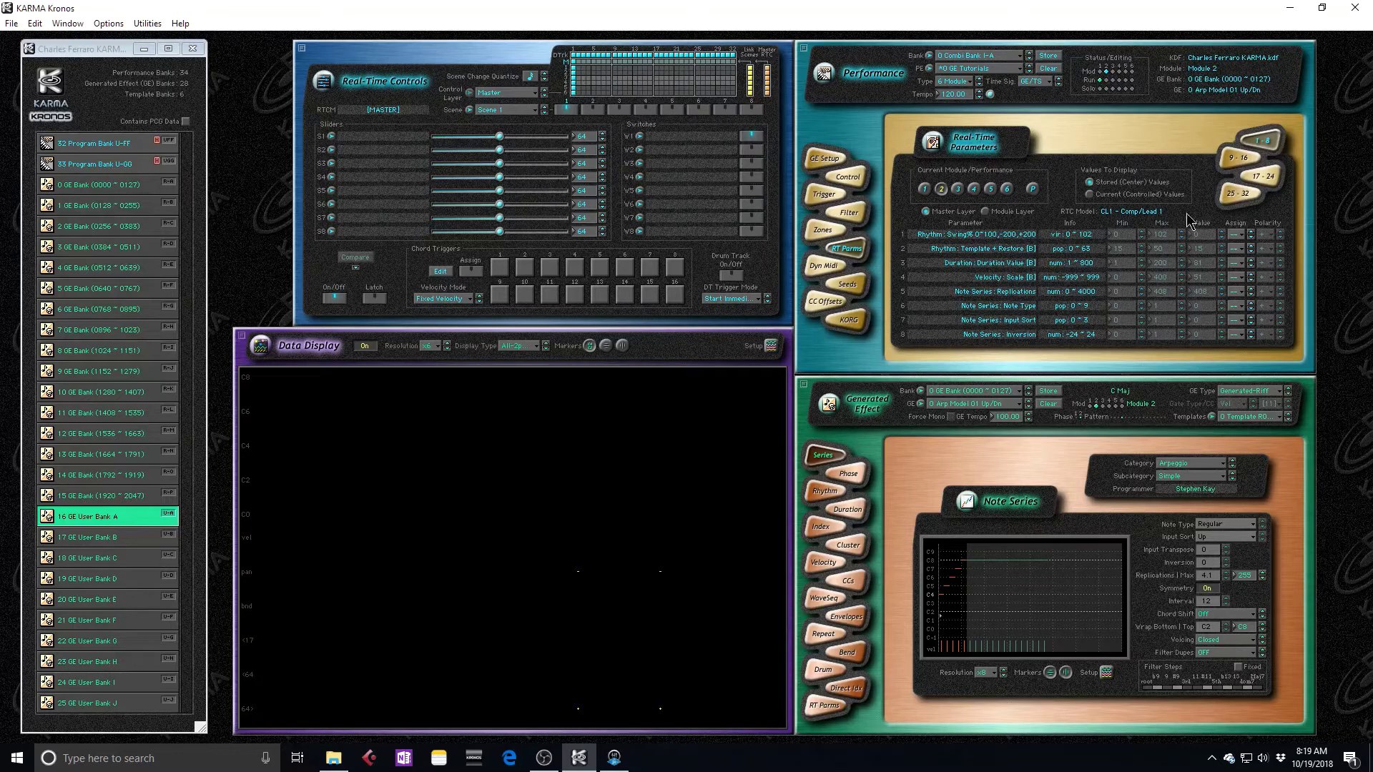
left_click(544, 89)
left_click(543, 89)
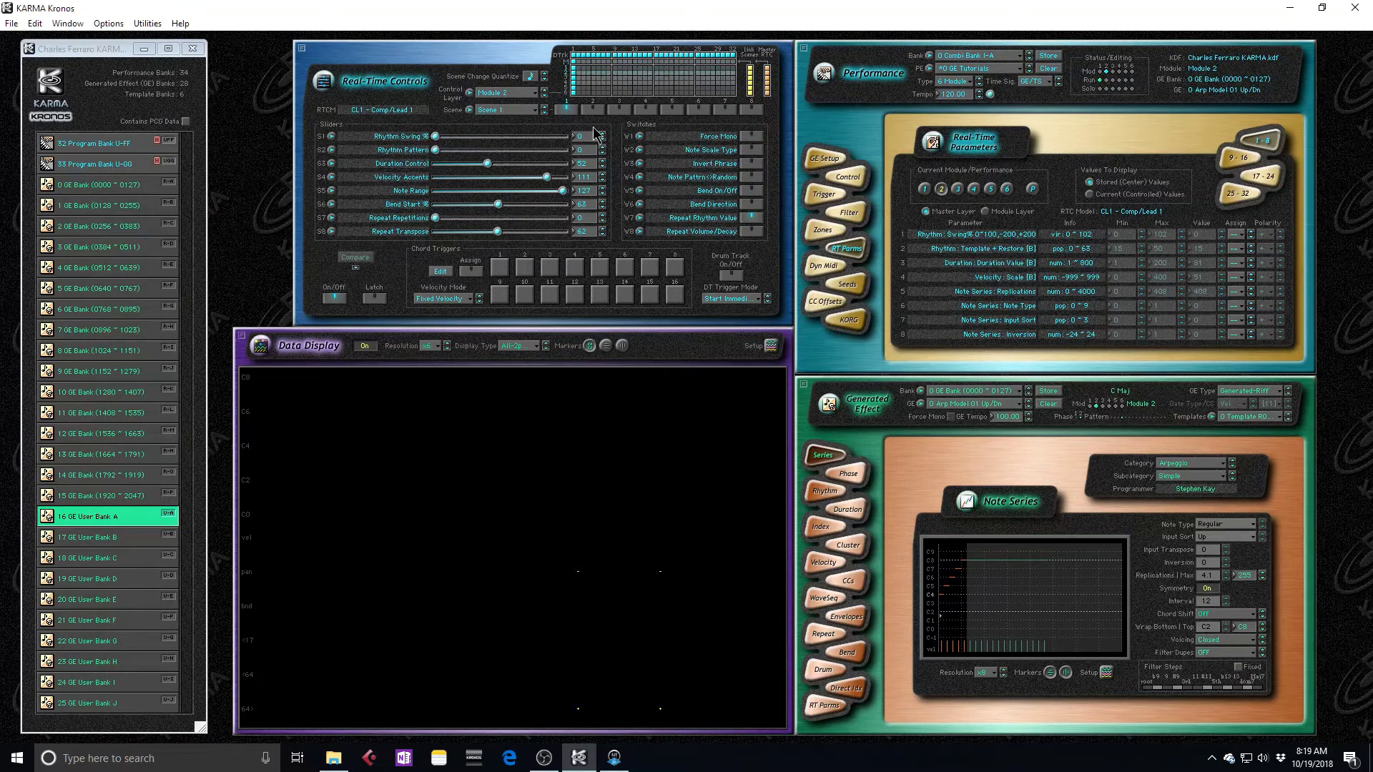
left_click(544, 94)
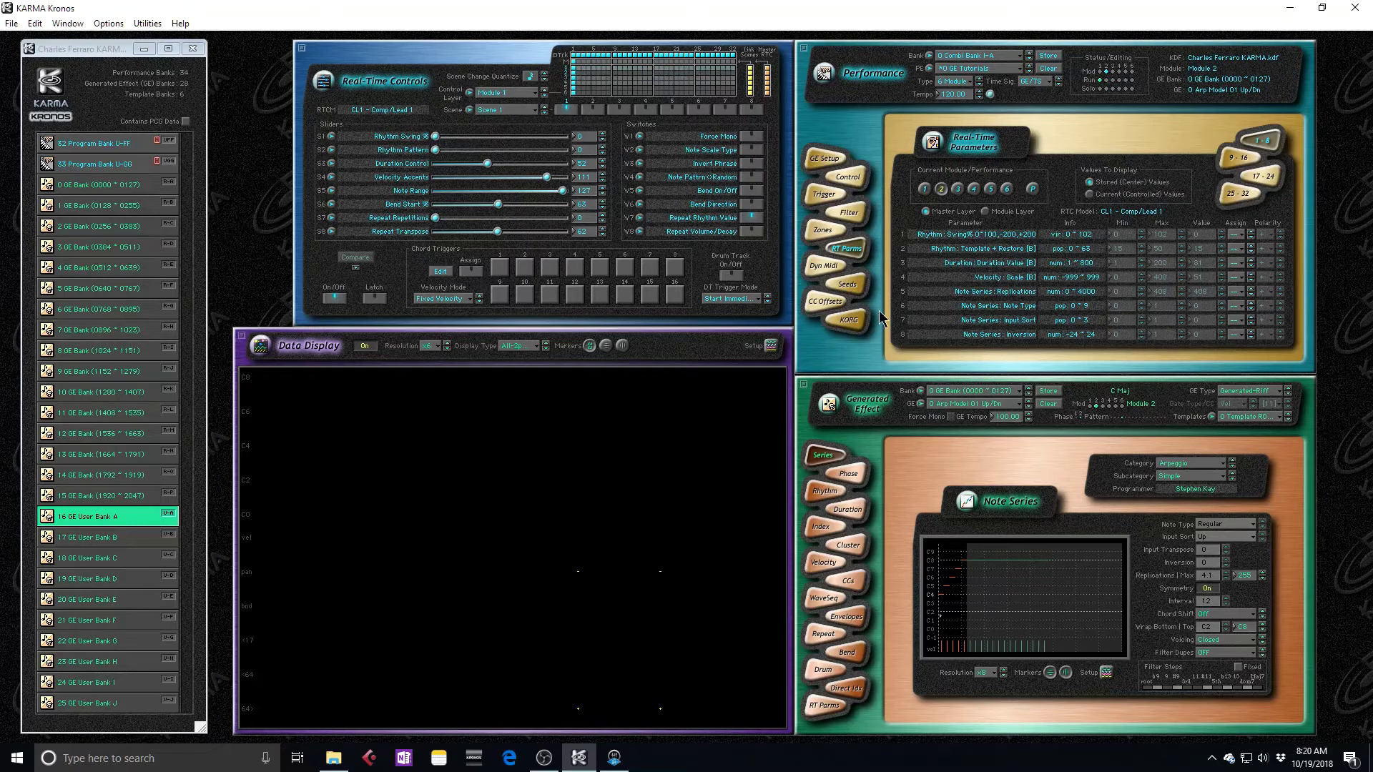
Switch between modules from the Real-Time Parameters page and the Generated Effect header, ending on Module 3.
left_click(958, 189)
left_click(990, 189)
left_click(957, 189)
left_click(1099, 406)
left_click(1090, 406)
left_click(1103, 407)
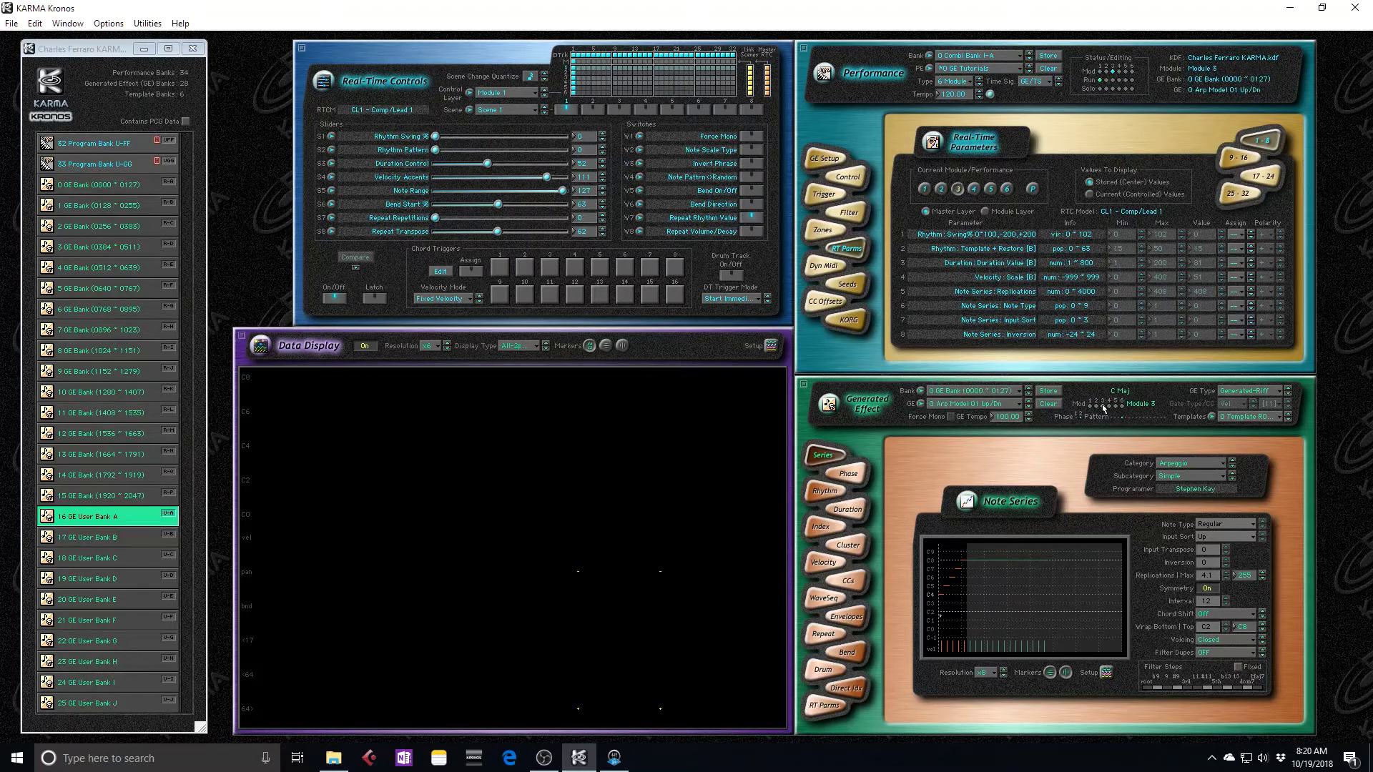
Switch between modules using the performance's Status/Editing display, ending on Module 1.
left_click(1105, 72)
left_click(1100, 72)
left_click(1119, 72)
left_click(1101, 72)
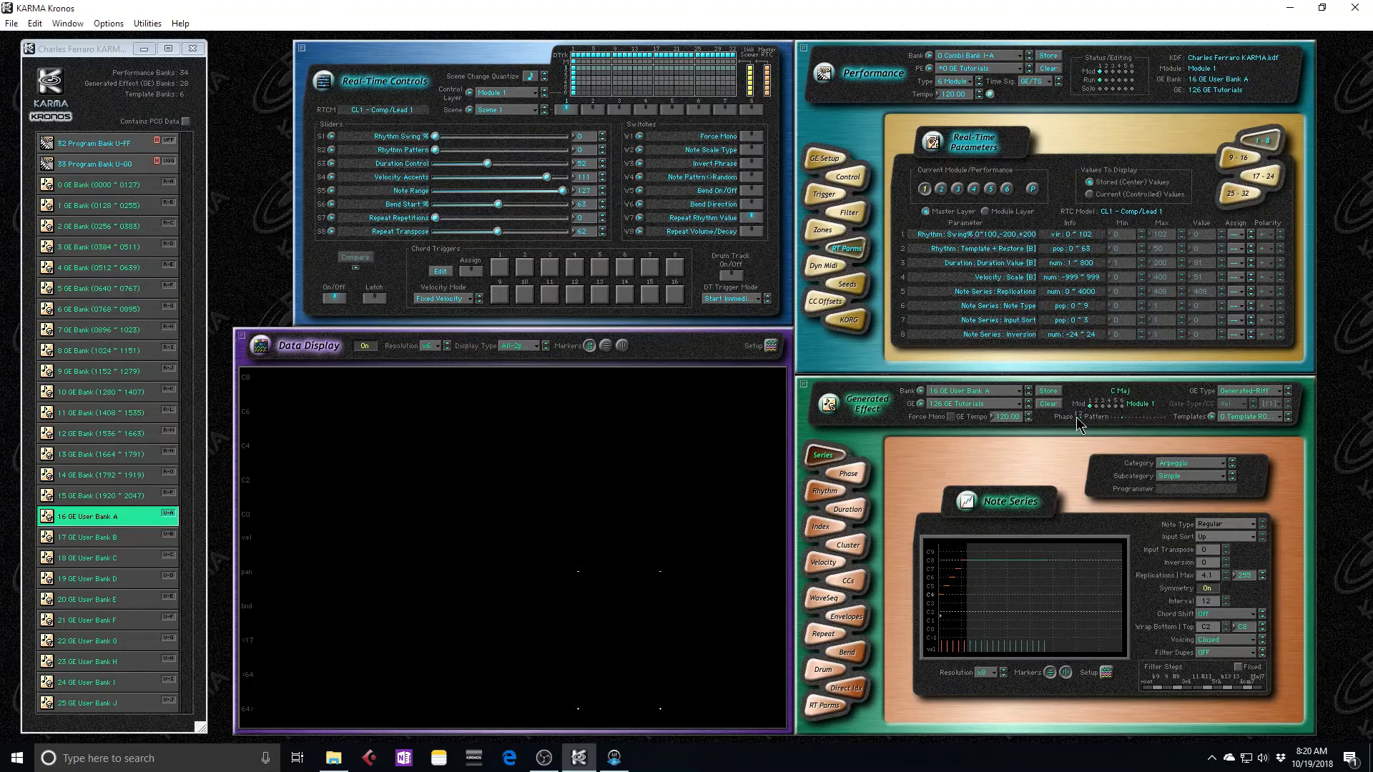
Compare the Generated Effect's Phase and Note Series pages, ending on Note Series.
left_click(849, 475)
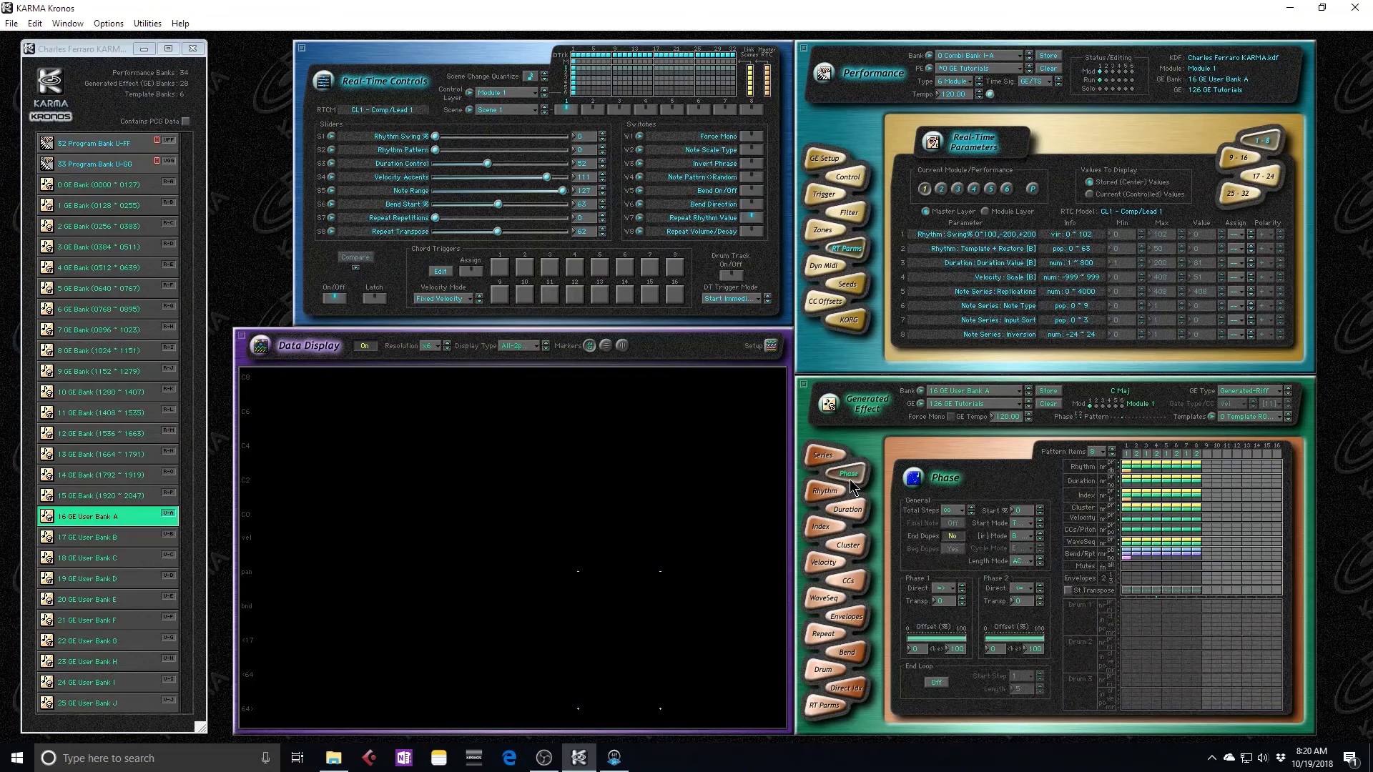
left_click(819, 456)
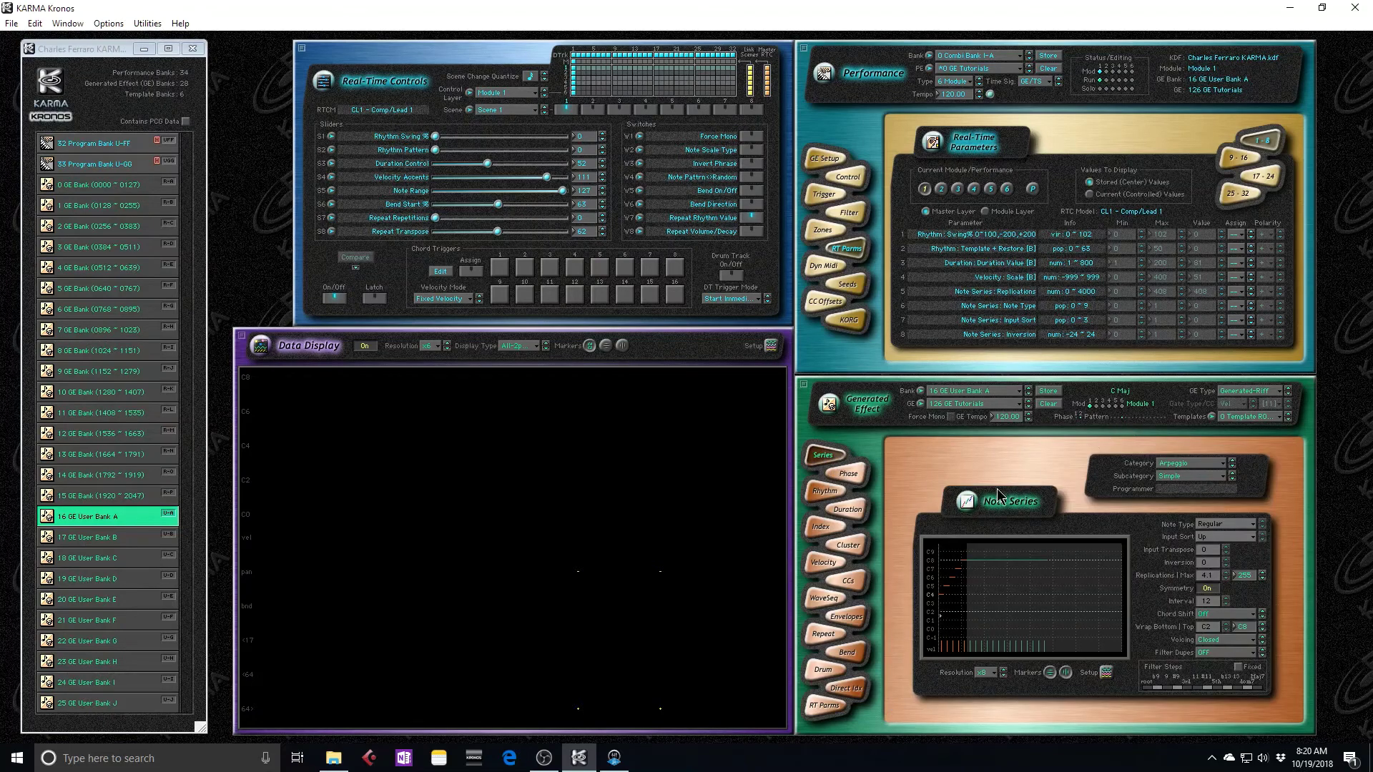
left_click(854, 475)
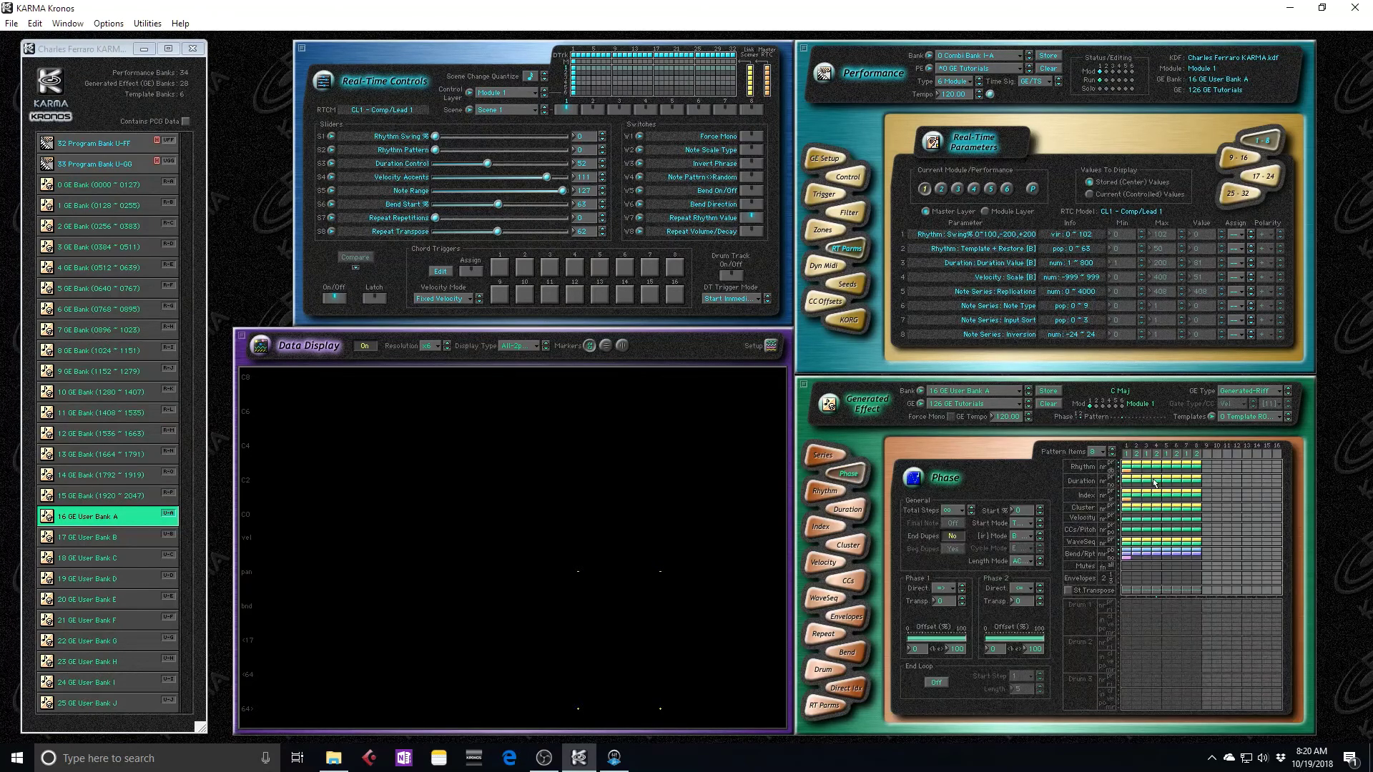
left_click(831, 455)
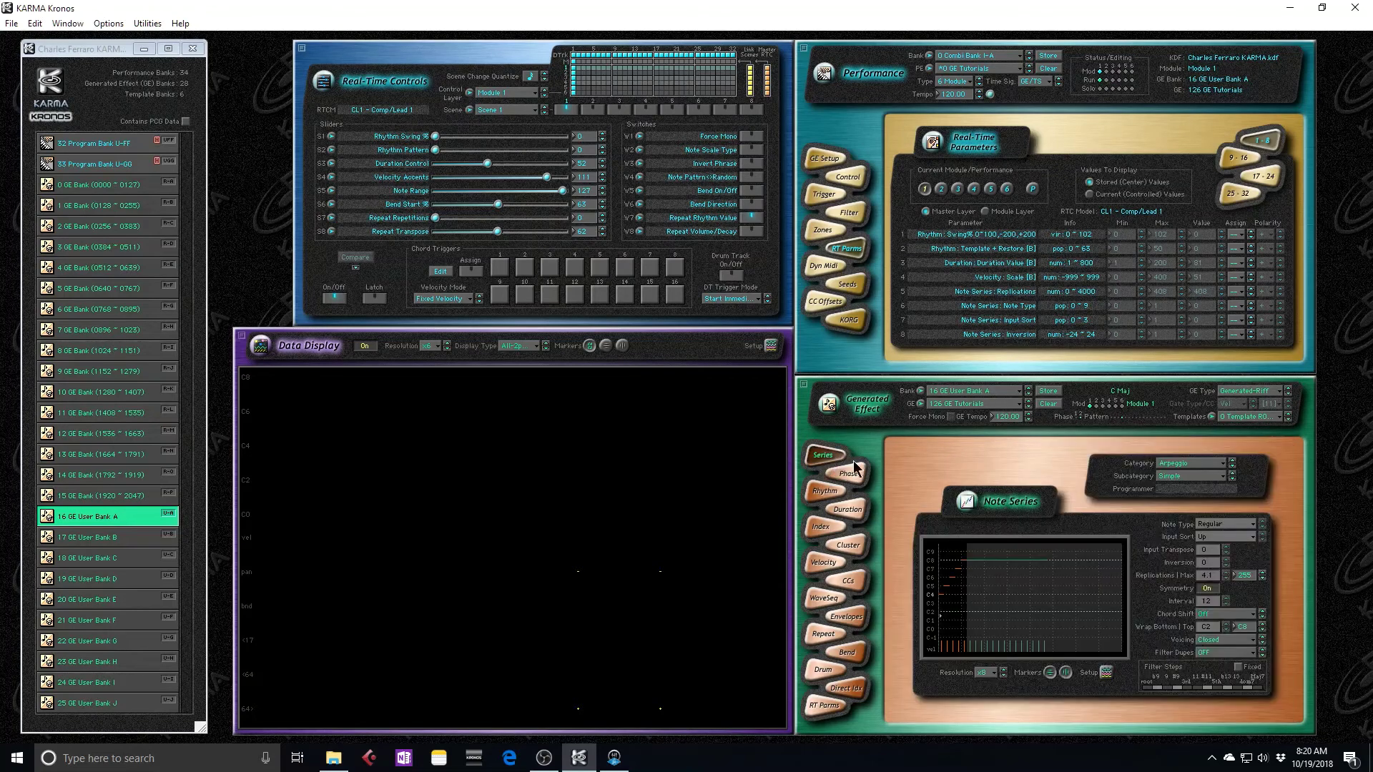